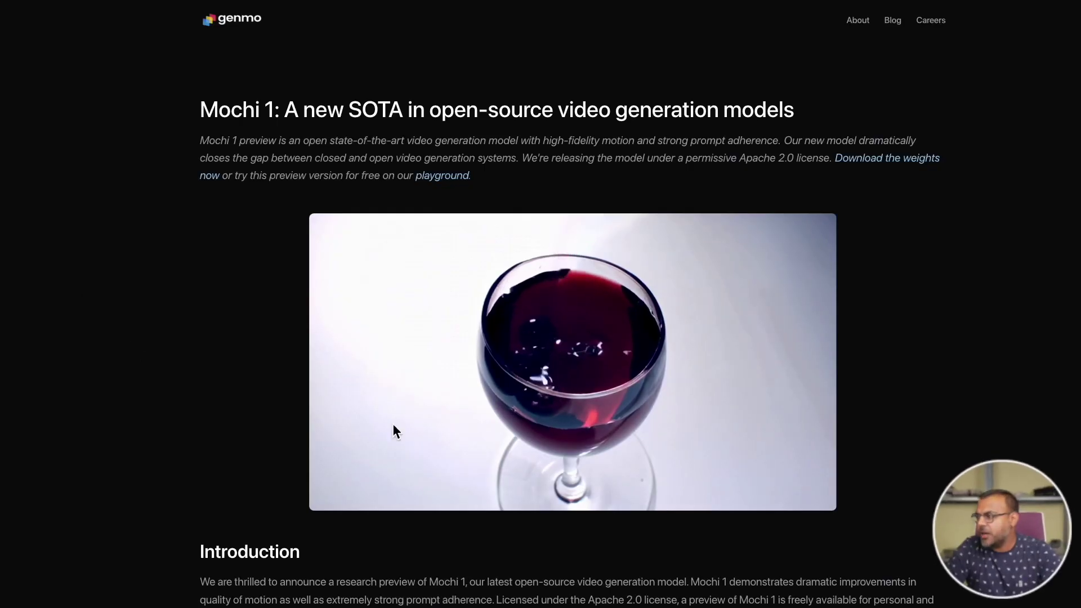
Scroll the Mochi 1 post down to the Evaluations section's Prompt Adherence and Elo Score charts
{"action": "scroll", "coordinate": [900, 415], "scroll_direction": "down", "scroll_amount": 1}
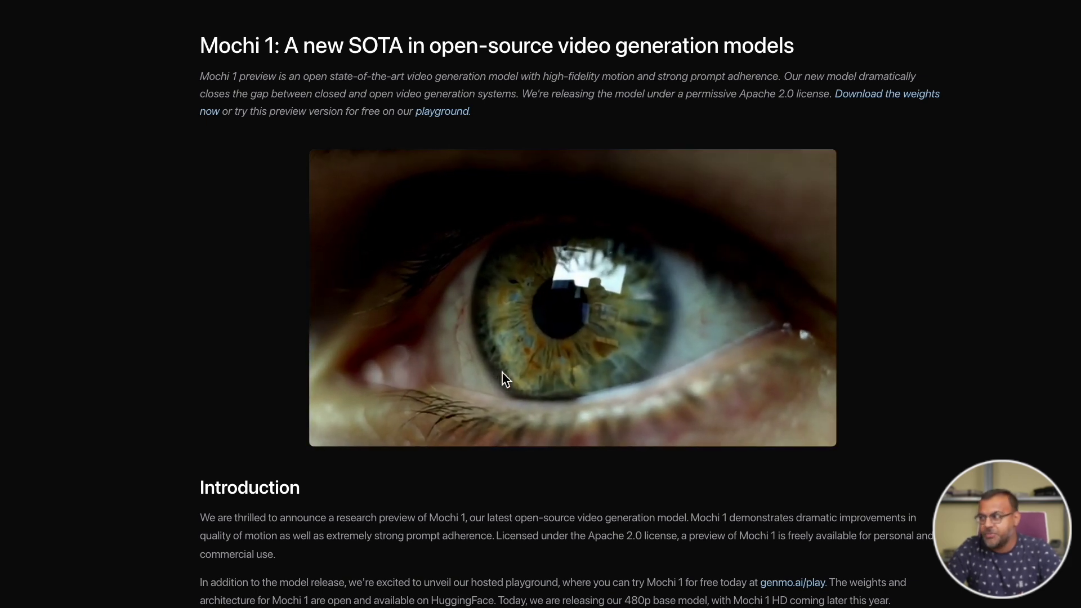
{"action": "scroll", "coordinate": [758, 429], "scroll_direction": "down", "scroll_amount": 4}
{"action": "scroll", "coordinate": [766, 433], "scroll_direction": "down", "scroll_amount": 3}
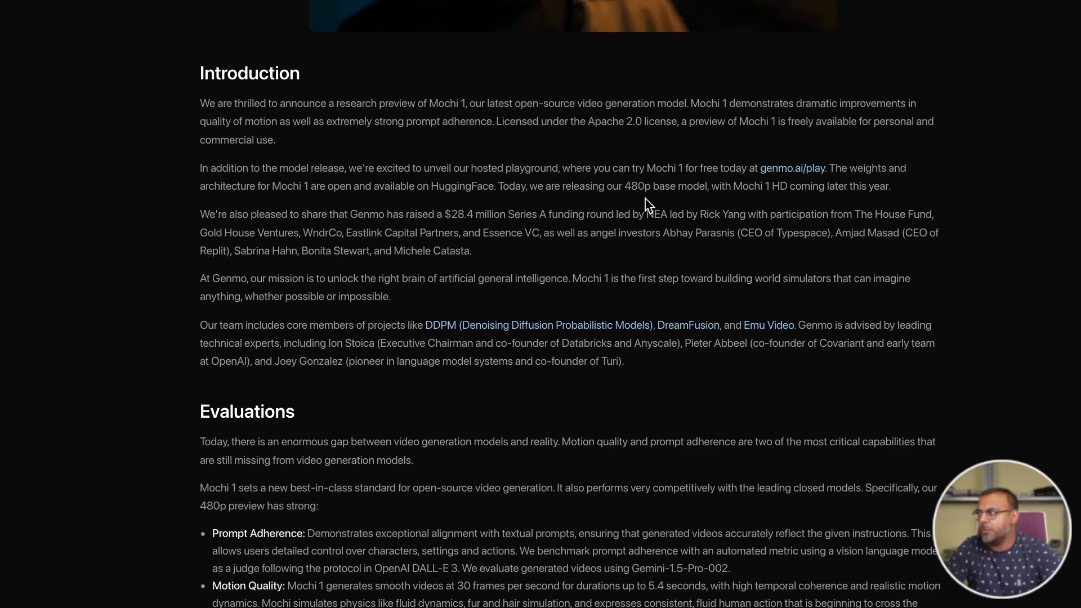
{"action": "scroll", "coordinate": [647, 205], "scroll_direction": "down", "scroll_amount": 3}
{"action": "scroll", "coordinate": [619, 138], "scroll_direction": "down", "scroll_amount": 2}
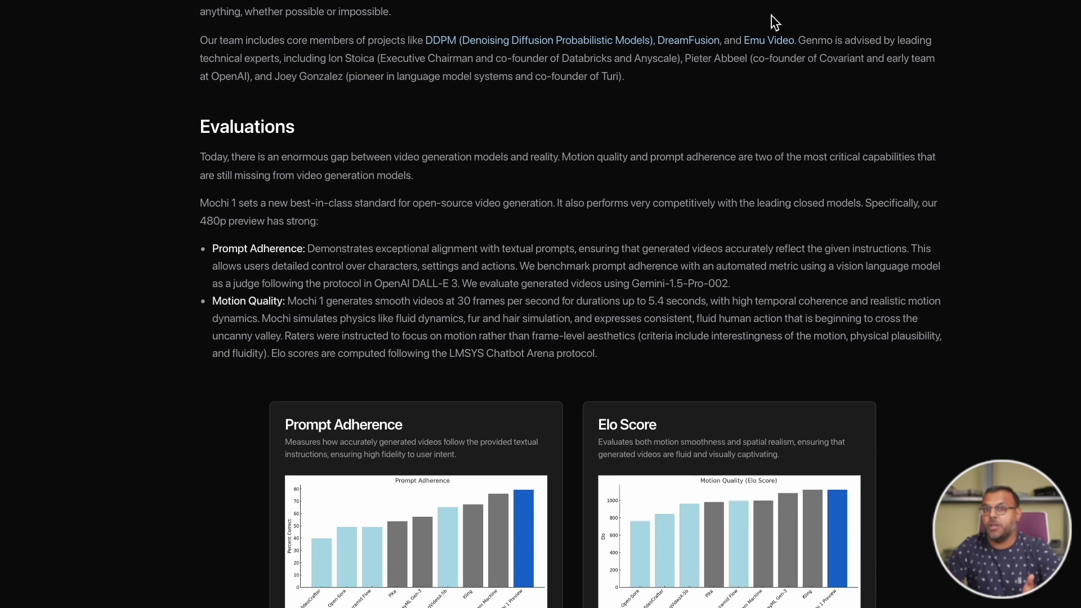
Scroll past the charts to the Limitations and the 10-billion-parameter AsymmDiT Model Architecture sections
{"action": "scroll", "coordinate": [700, 232], "scroll_direction": "down", "scroll_amount": 3}
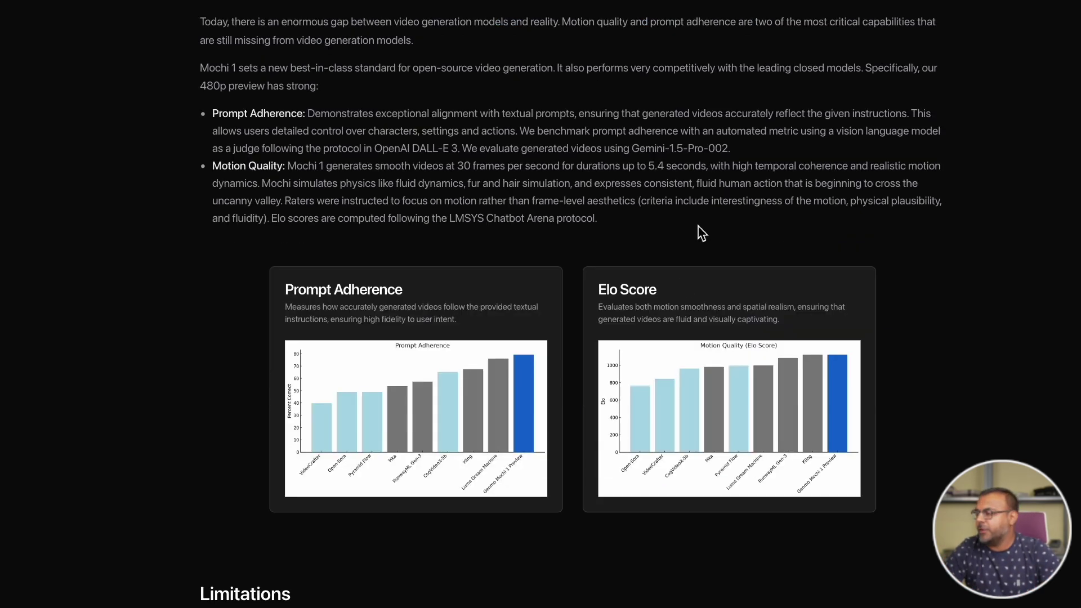
{"action": "scroll", "coordinate": [499, 189], "scroll_direction": "up", "scroll_amount": 1}
{"action": "scroll", "coordinate": [499, 190], "scroll_direction": "down", "scroll_amount": 1}
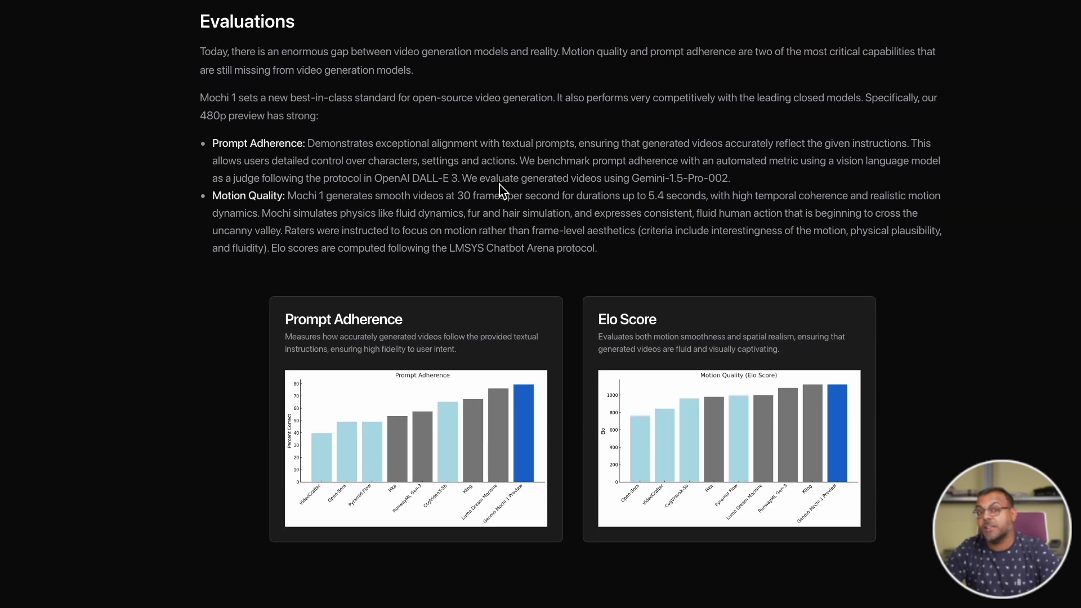
{"action": "scroll", "coordinate": [437, 460], "scroll_direction": "down", "scroll_amount": 1}
{"action": "scroll", "coordinate": [437, 461], "scroll_direction": "down", "scroll_amount": 1}
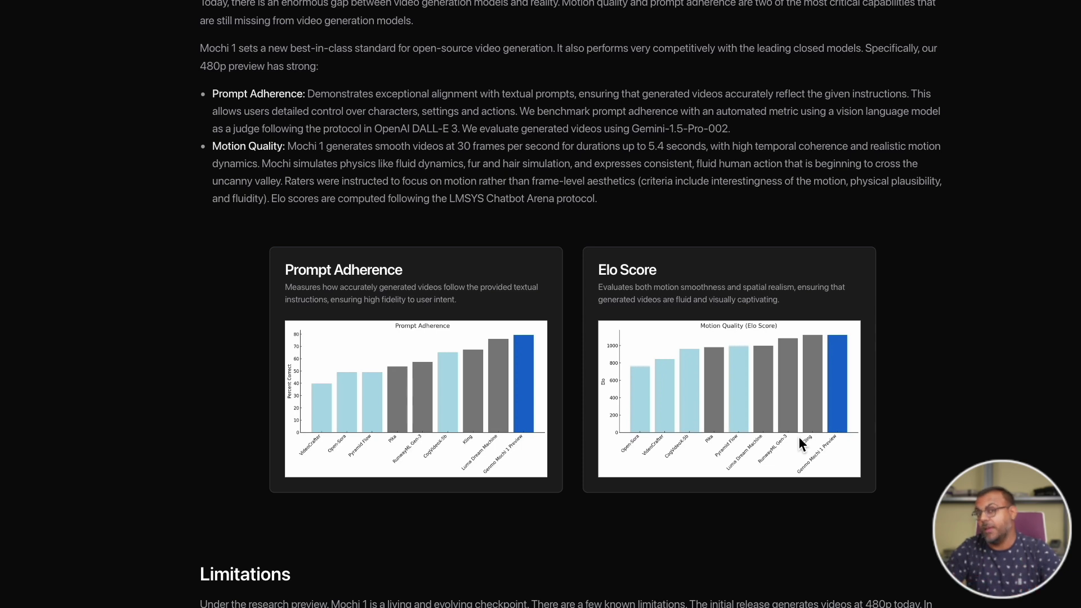
{"action": "scroll", "coordinate": [799, 438], "scroll_direction": "down", "scroll_amount": 5}
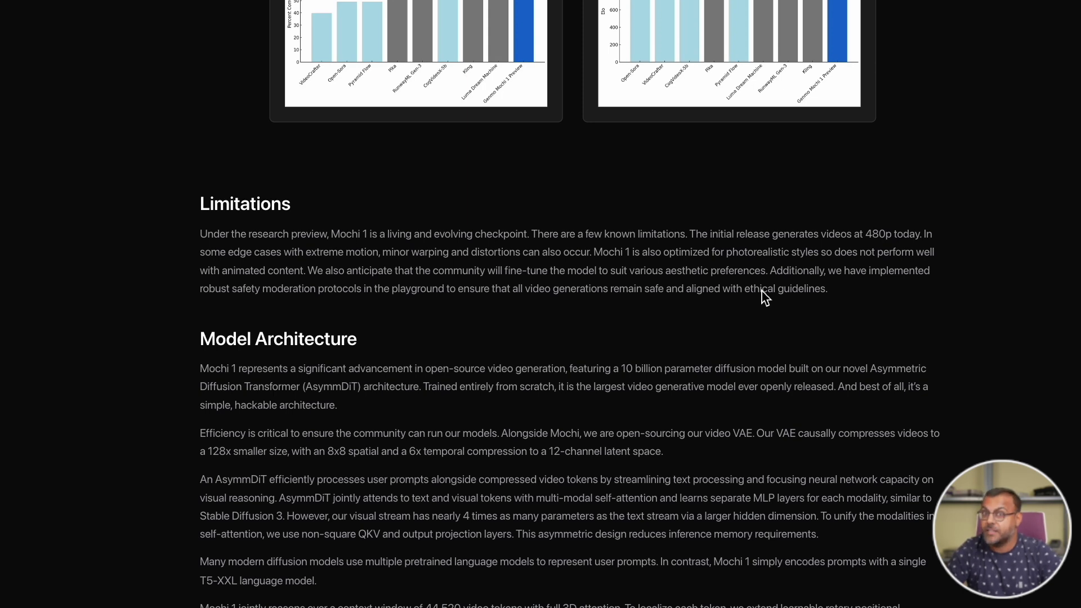
{"action": "scroll", "coordinate": [765, 297], "scroll_direction": "down", "scroll_amount": 1}
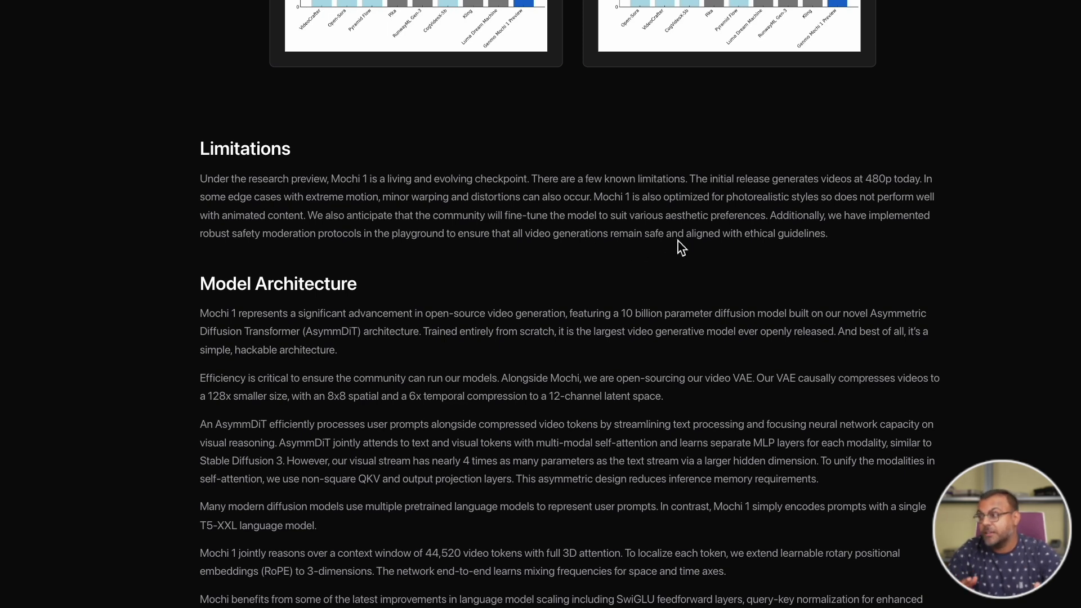
Read through to Developer Resources and open the github.com/genmoai/models repository
{"action": "scroll", "coordinate": [459, 266], "scroll_direction": "down", "scroll_amount": 3}
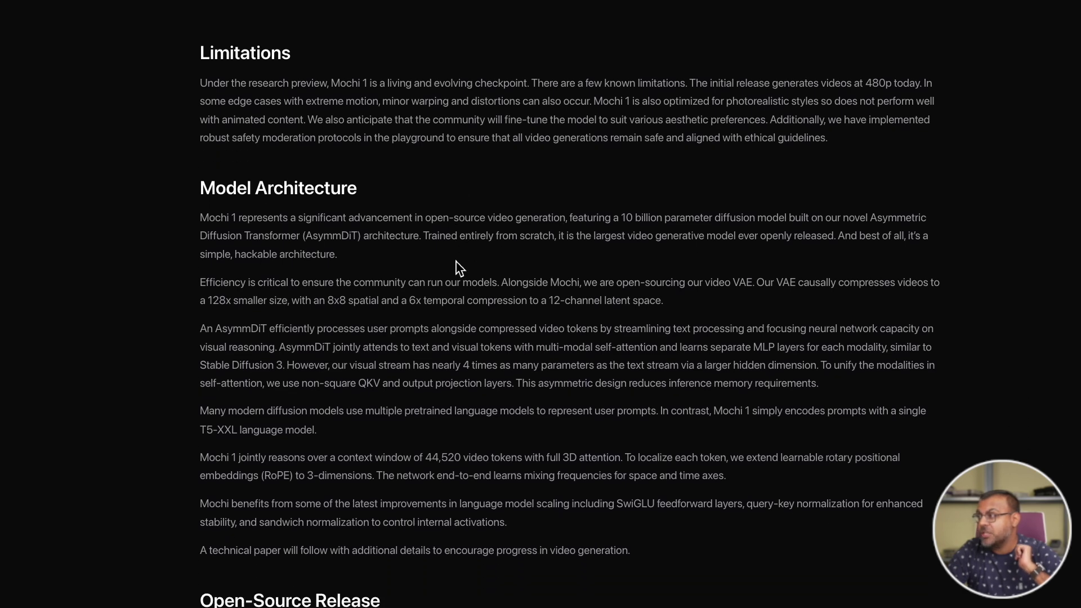
{"action": "scroll", "coordinate": [459, 266], "scroll_direction": "down", "scroll_amount": 1}
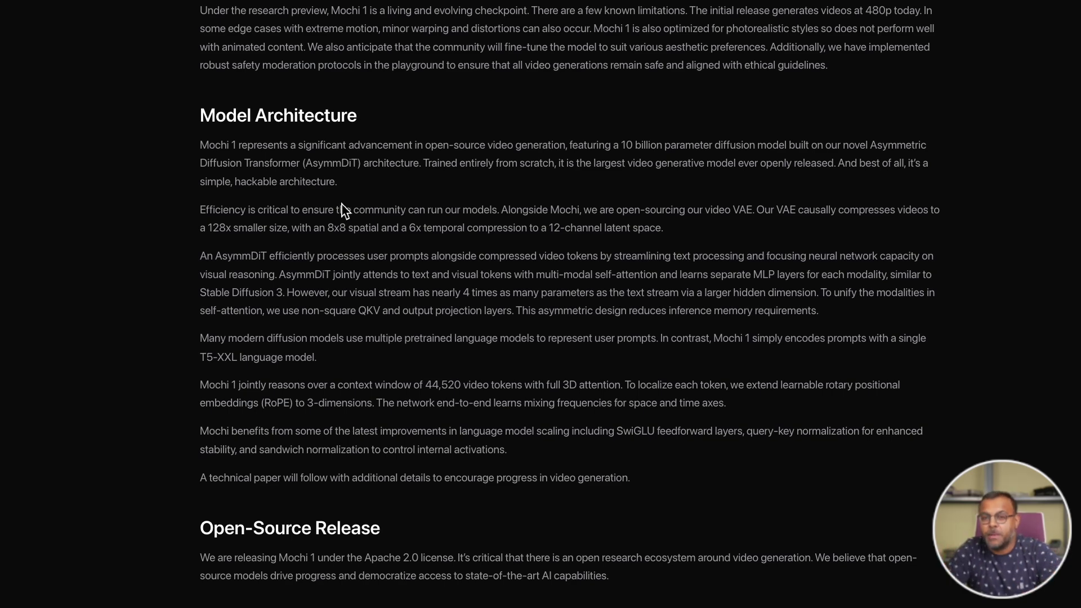
{"action": "scroll", "coordinate": [345, 211], "scroll_direction": "down", "scroll_amount": 1}
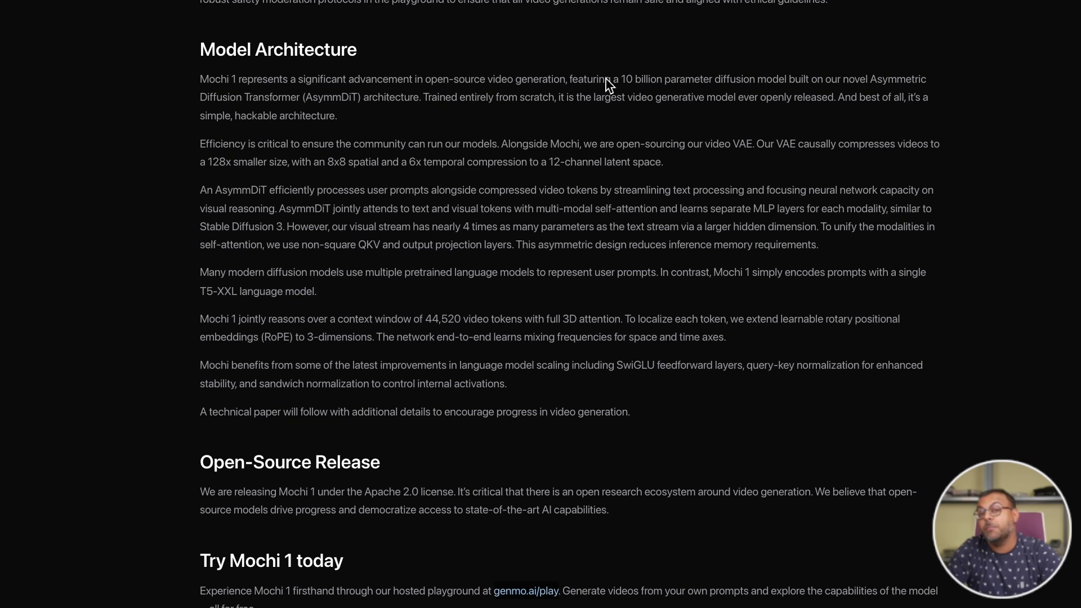
{"action": "scroll", "coordinate": [208, 90], "scroll_direction": "down", "scroll_amount": 3}
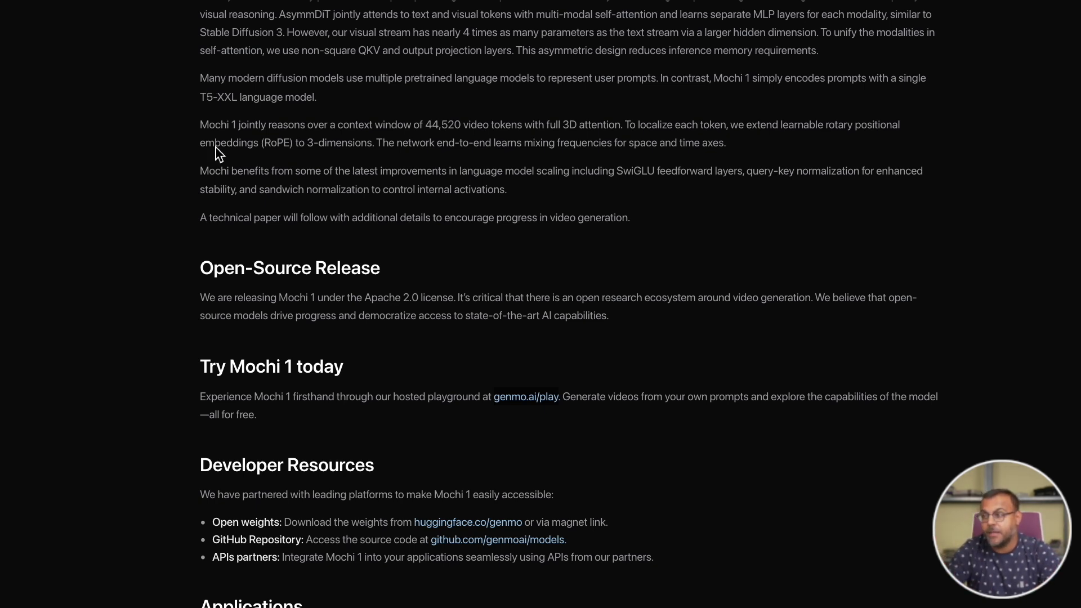
{"action": "scroll", "coordinate": [218, 153], "scroll_direction": "down", "scroll_amount": 12}
{"action": "scroll", "coordinate": [219, 153], "scroll_direction": "up", "scroll_amount": 7}
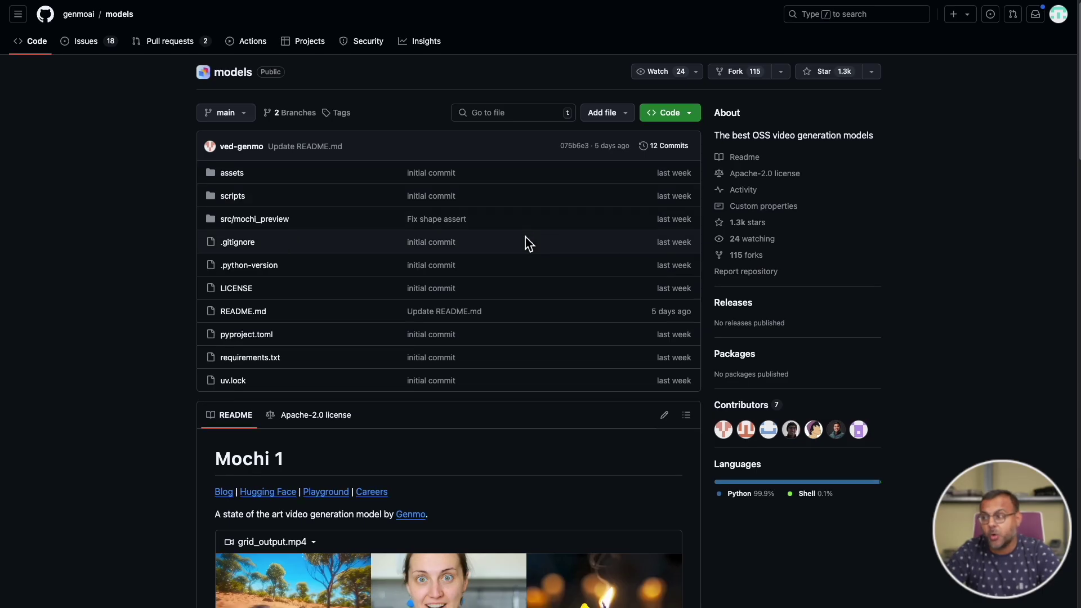
Scroll the models README to Hardware Requirements and highlight that sentence
{"action": "scroll", "coordinate": [528, 243], "scroll_direction": "down", "scroll_amount": 7}
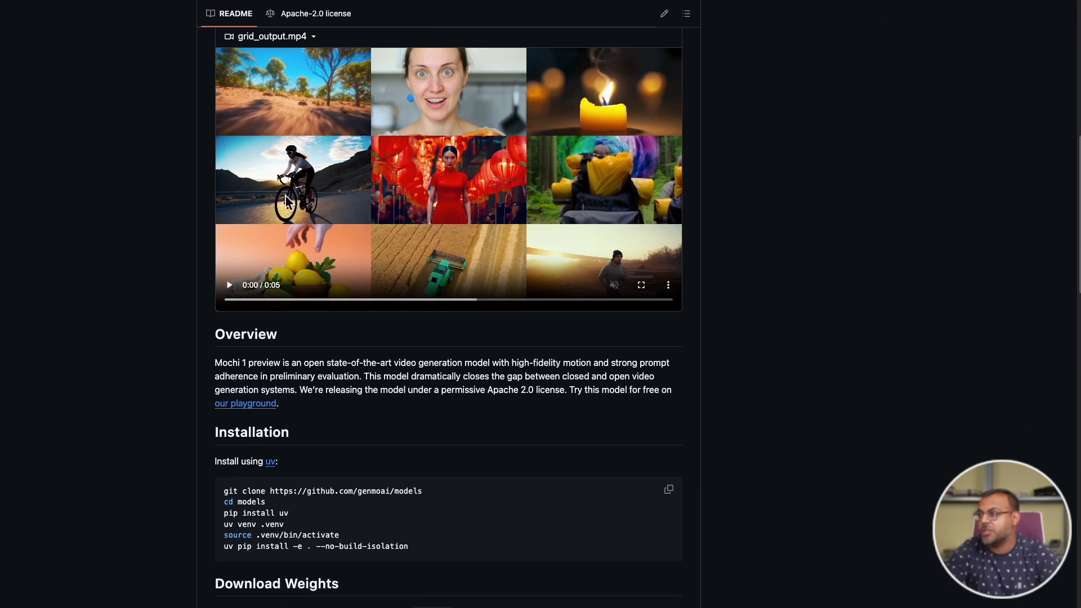
{"action": "scroll", "coordinate": [495, 284], "scroll_direction": "down", "scroll_amount": 4}
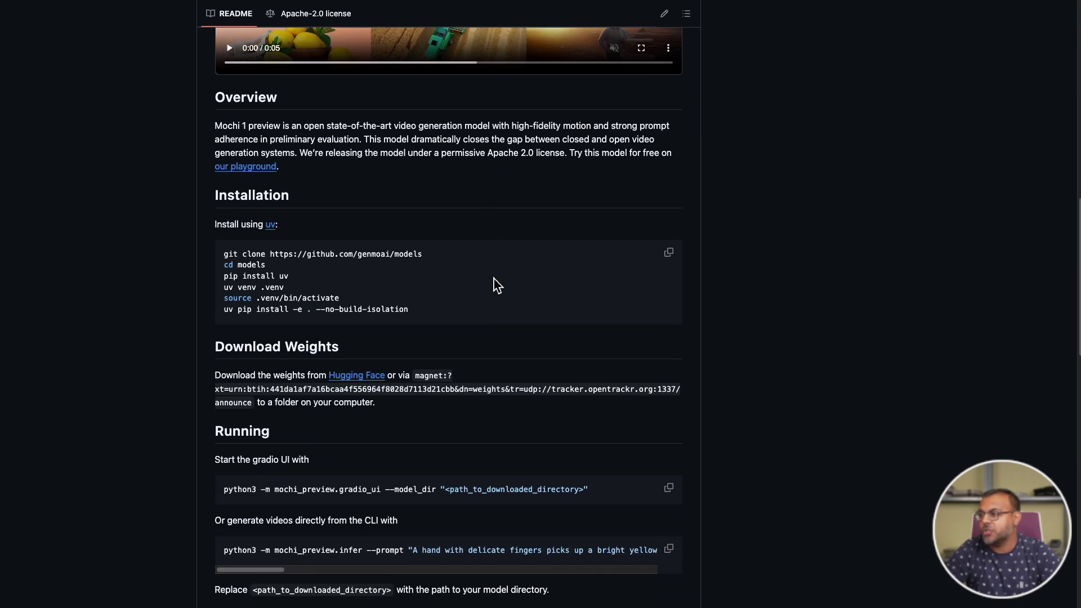
{"action": "scroll", "coordinate": [497, 286], "scroll_direction": "down", "scroll_amount": 15}
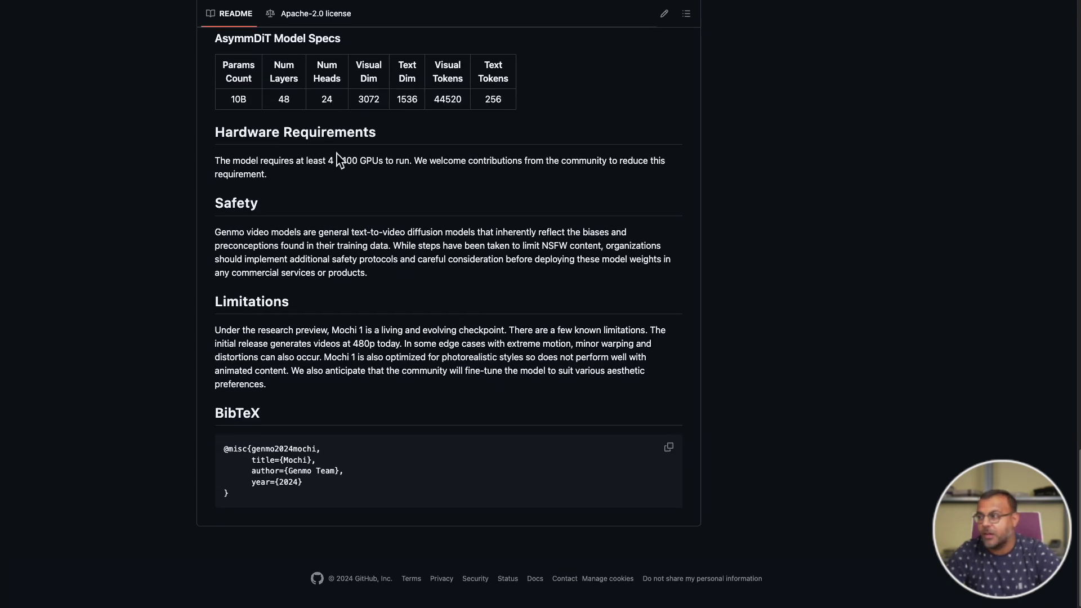
{"action": "left_click_drag", "start_coordinate": [215, 160], "coordinate": [377, 169]}
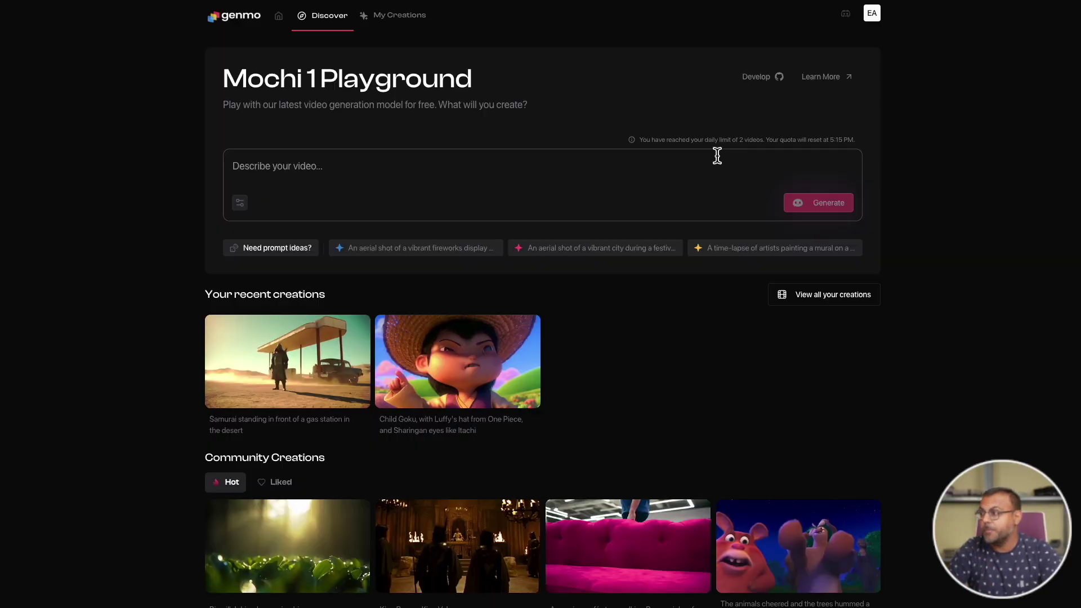
Find the carnival parade video in Community Creations and view its prompt and seed
{"action": "scroll", "coordinate": [511, 380], "scroll_direction": "down", "scroll_amount": 2}
{"action": "scroll", "coordinate": [512, 381], "scroll_direction": "up", "scroll_amount": 2}
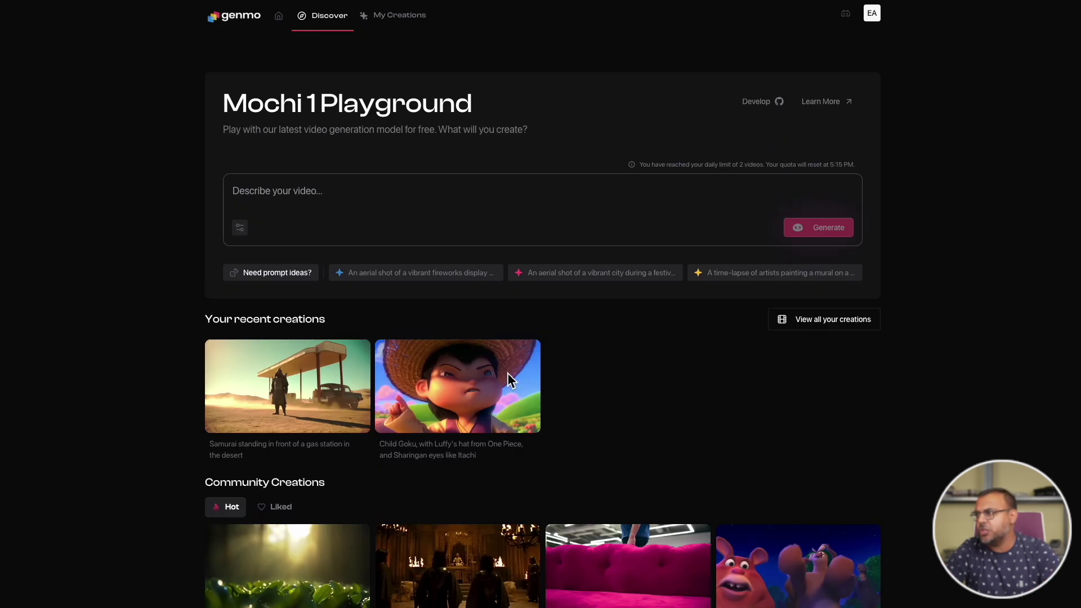
{"action": "scroll", "coordinate": [531, 418], "scroll_direction": "down", "scroll_amount": 10}
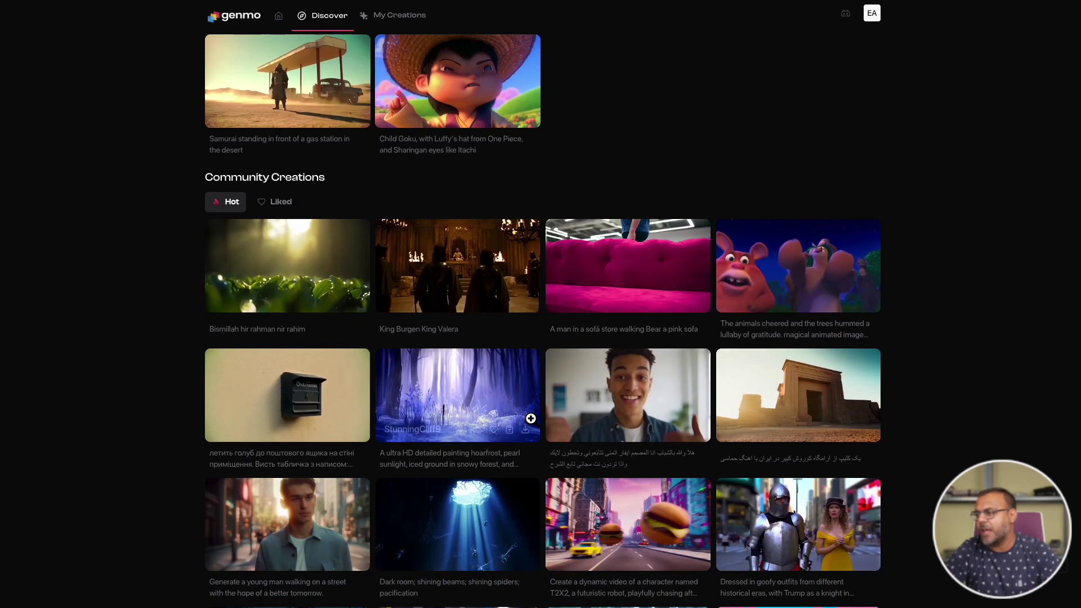
{"action": "scroll", "coordinate": [692, 308], "scroll_direction": "up", "scroll_amount": 12}
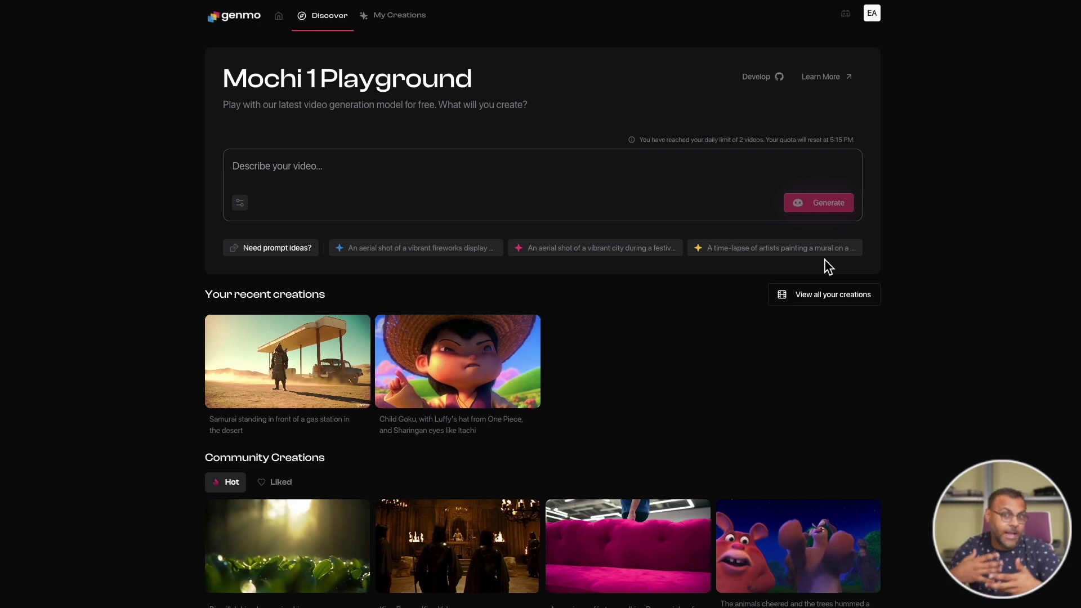
{"action": "scroll", "coordinate": [828, 266], "scroll_direction": "down", "scroll_amount": 10}
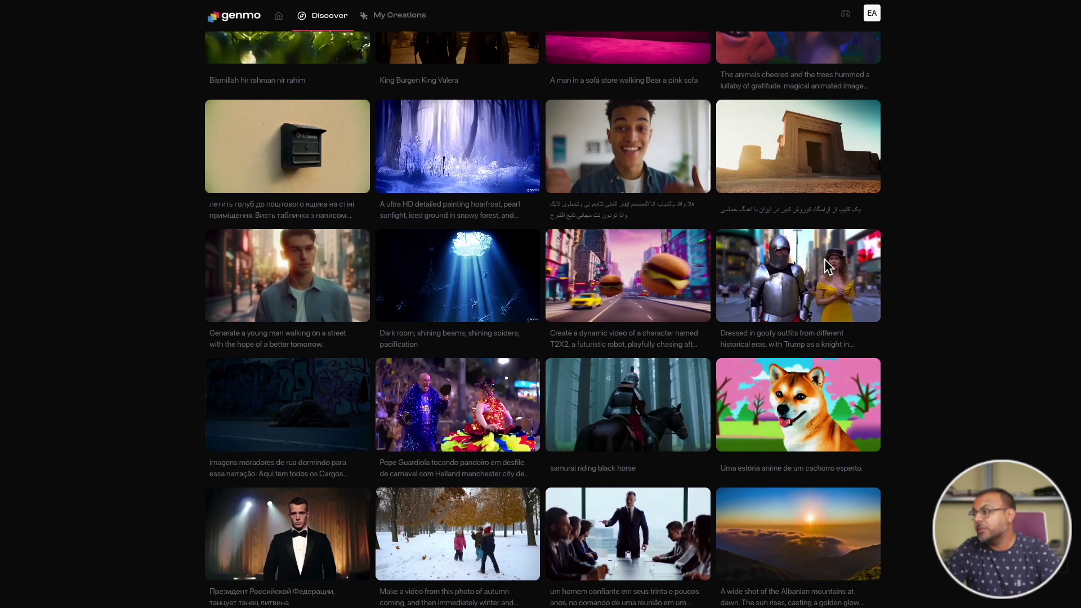
{"action": "scroll", "coordinate": [826, 261], "scroll_direction": "down", "scroll_amount": 3}
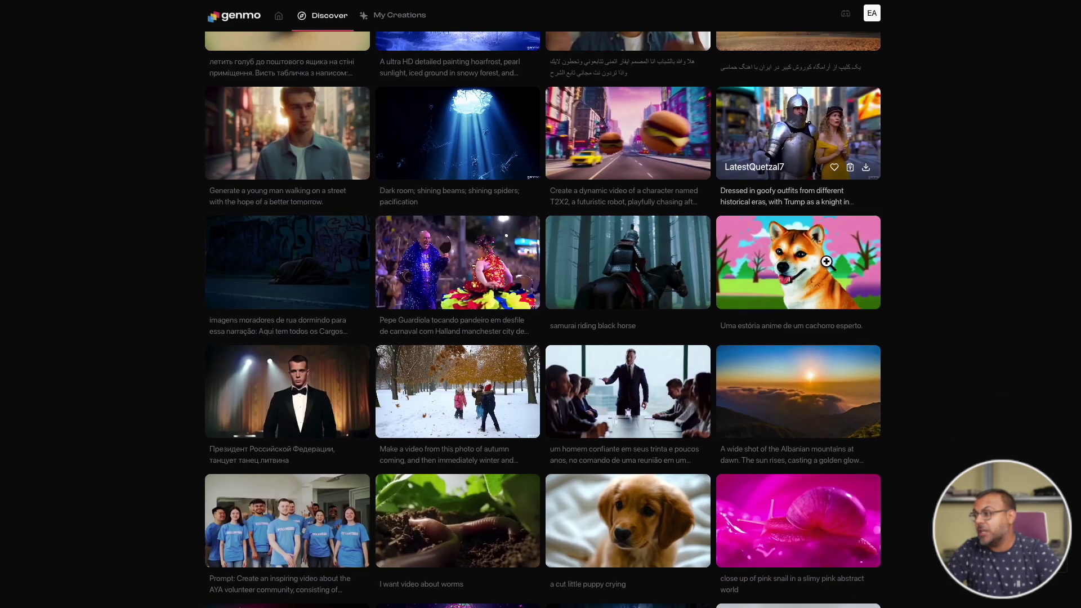
{"action": "scroll", "coordinate": [828, 260], "scroll_direction": "up", "scroll_amount": 3}
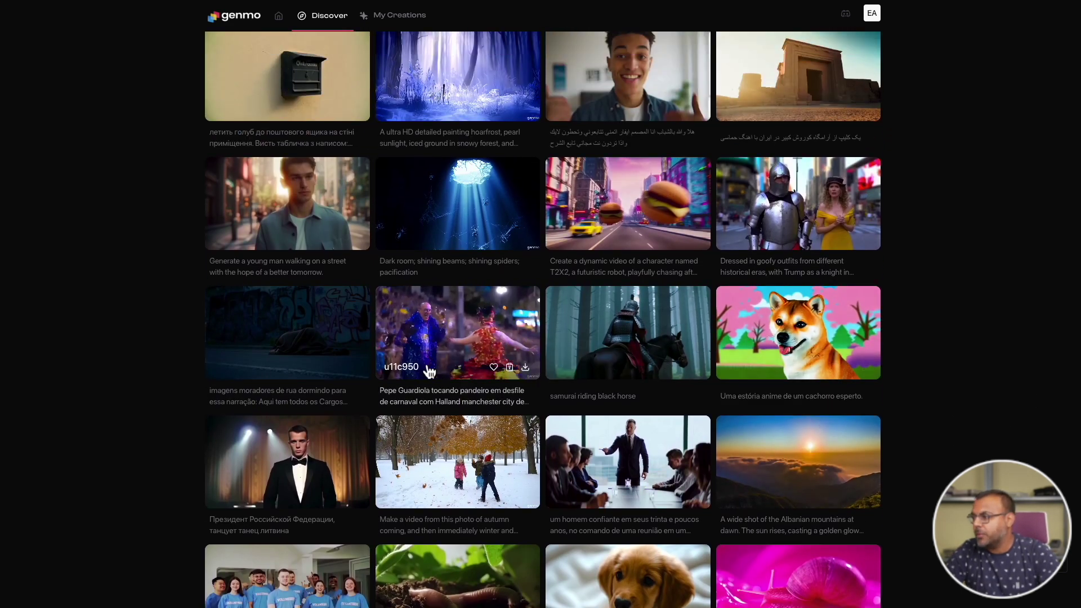
{"action": "left_click", "coordinate": [429, 372]}
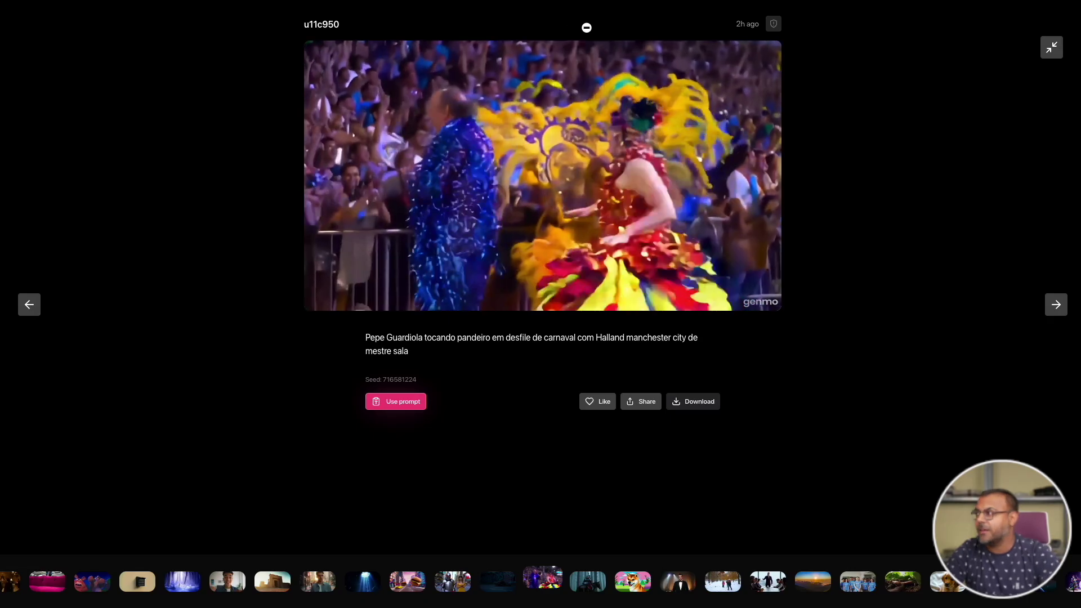
Watch the robot-chasing-flying-burgers and children-playing-in-snow videos in the viewer
{"action": "left_click", "coordinate": [559, 21]}
{"action": "scroll", "coordinate": [622, 248], "scroll_direction": "down", "scroll_amount": 2}
{"action": "left_click", "coordinate": [629, 271]}
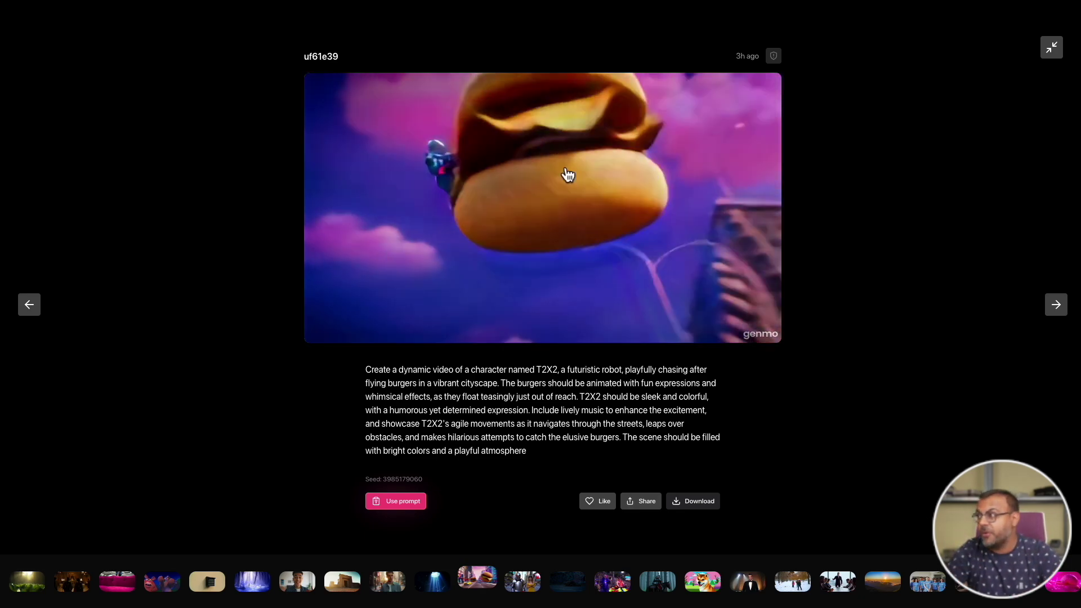
{"action": "left_click", "coordinate": [1052, 47]}
{"action": "left_click", "coordinate": [458, 409]}
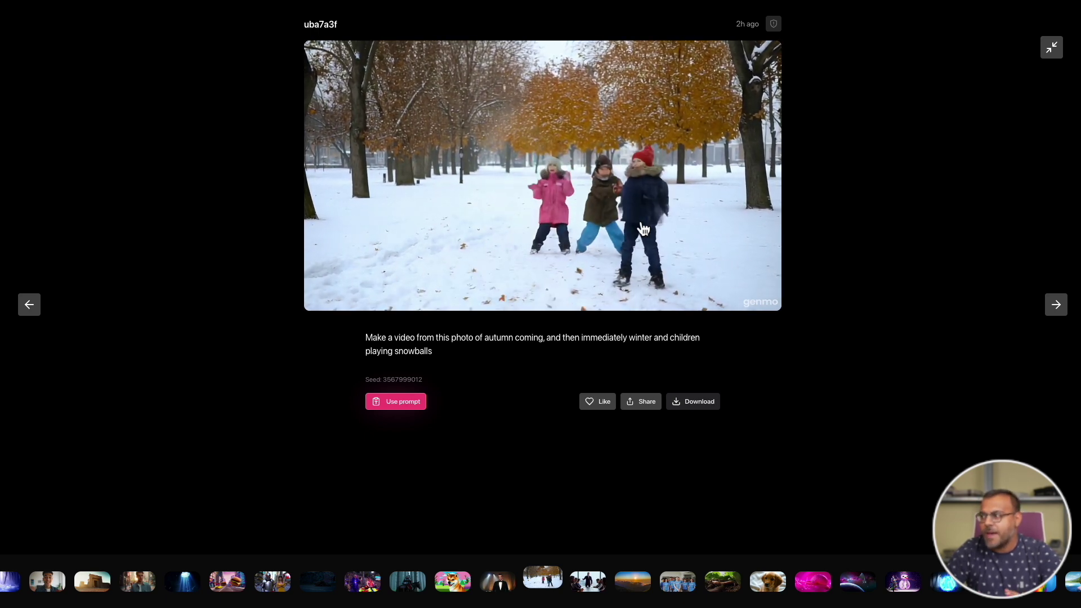
{"action": "left_click", "coordinate": [1052, 47]}
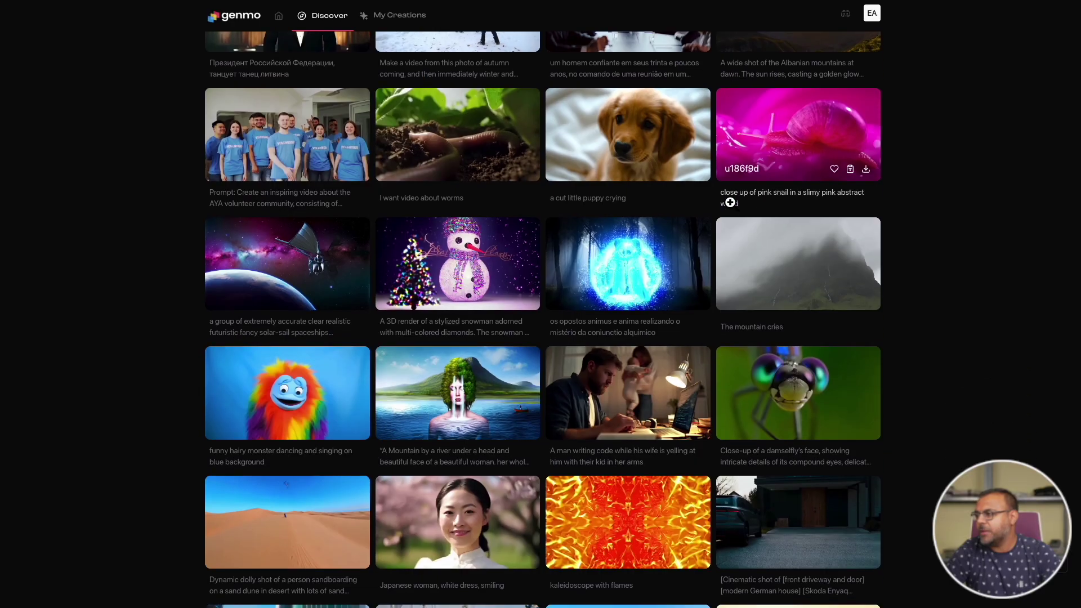
Watch a woman portrait video and the Dracula Halloween dance, then step to the next video
{"action": "scroll", "coordinate": [730, 202], "scroll_direction": "down", "scroll_amount": 1}
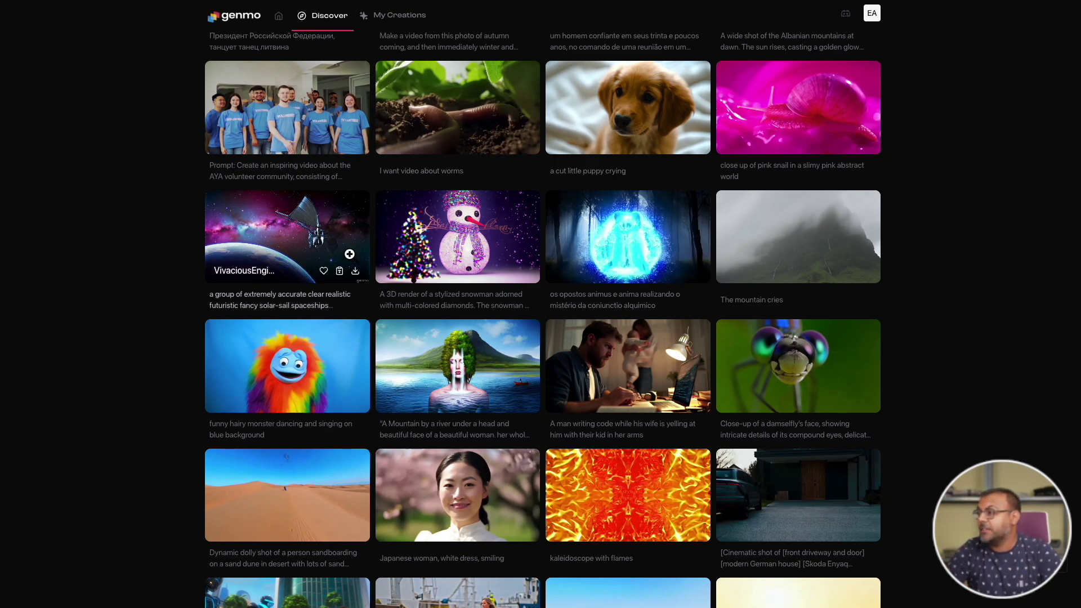
{"action": "scroll", "coordinate": [350, 254], "scroll_direction": "down", "scroll_amount": 10}
{"action": "left_click", "coordinate": [293, 496]}
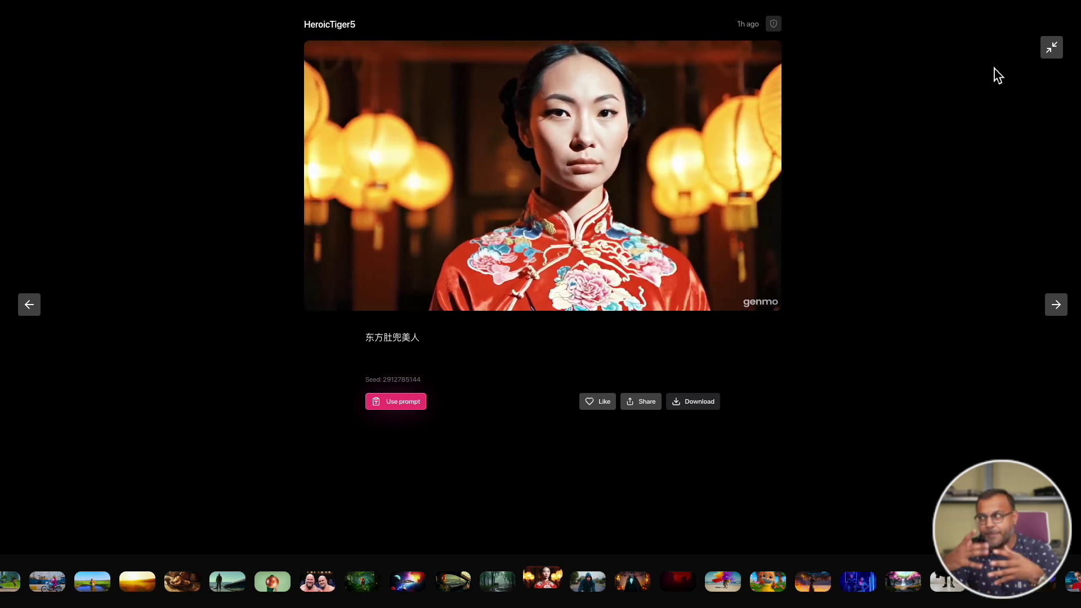
{"action": "left_click", "coordinate": [1054, 48]}
{"action": "left_click", "coordinate": [664, 258]}
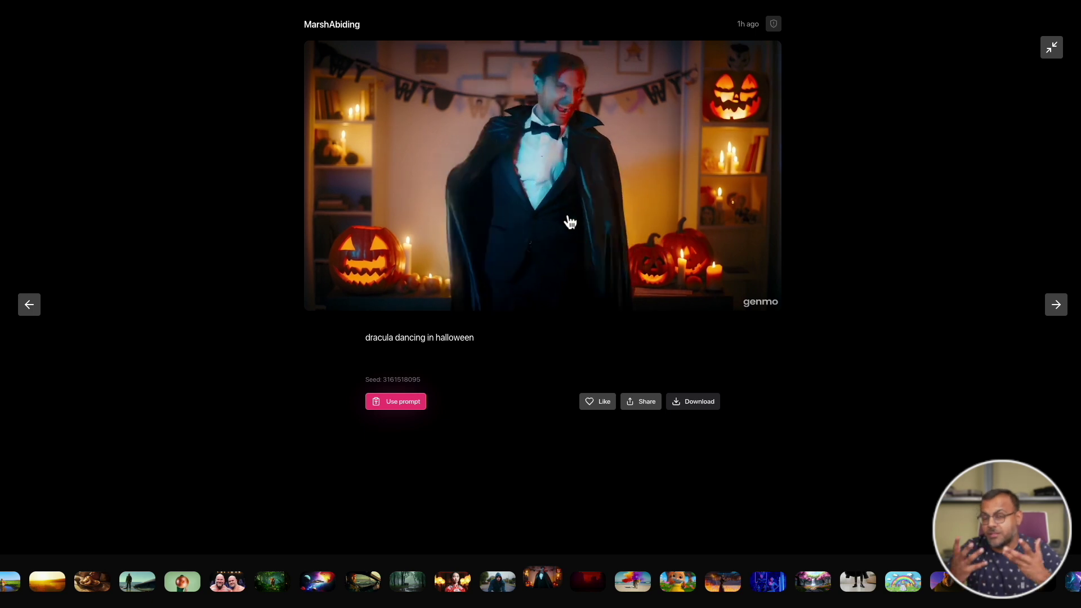
{"action": "key", "text": "Right"}
{"action": "key", "text": "Right"}
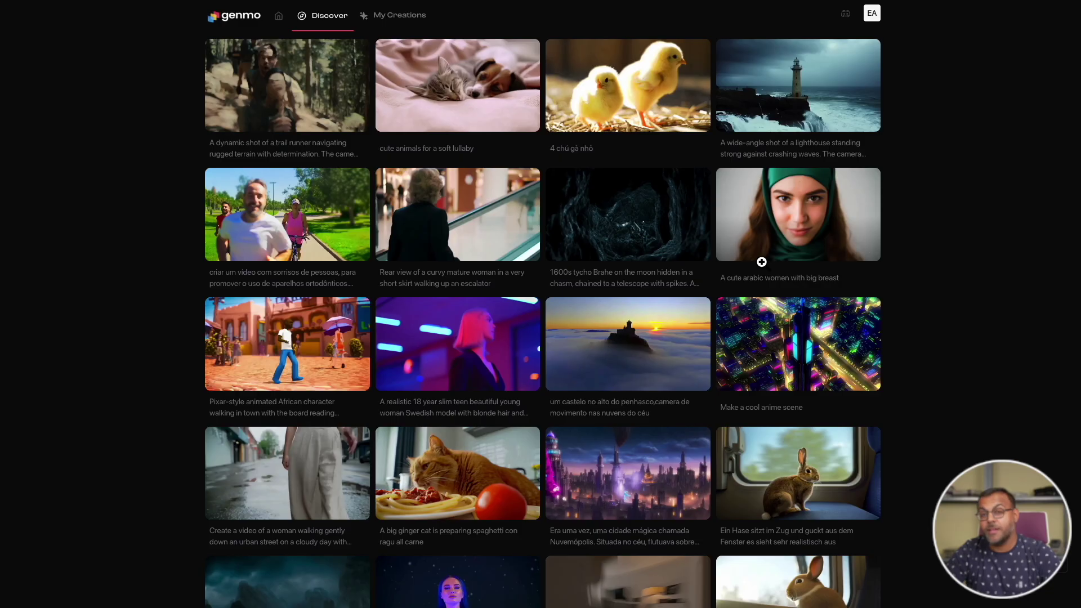
{"action": "mouse_move", "coordinate": [761, 262]}
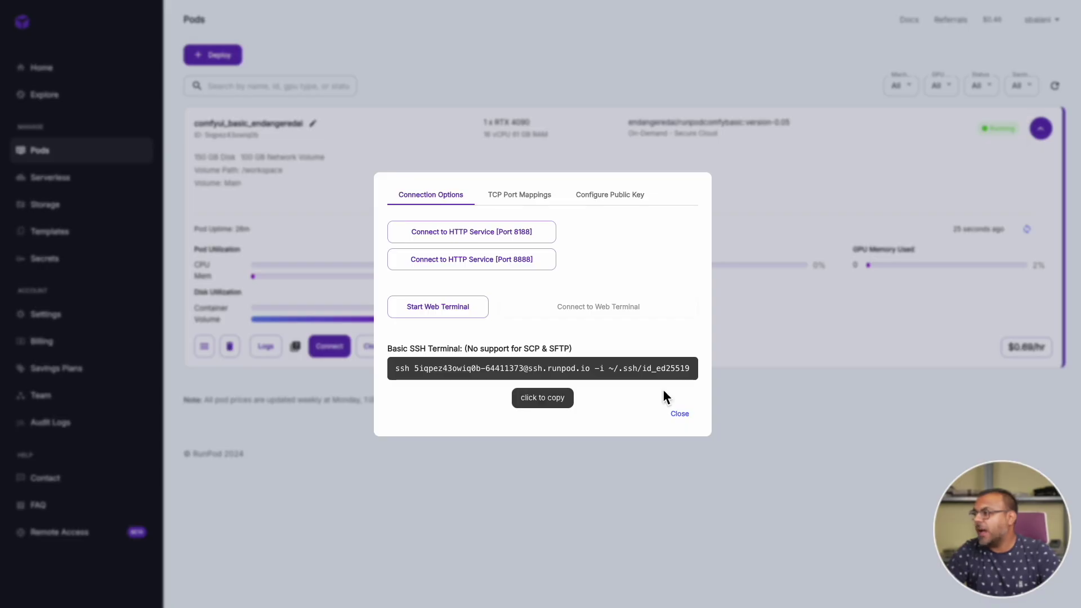
Dismiss the Connect dialog for the running RTX 4090 pod on RunPod
{"action": "left_click", "coordinate": [680, 416]}
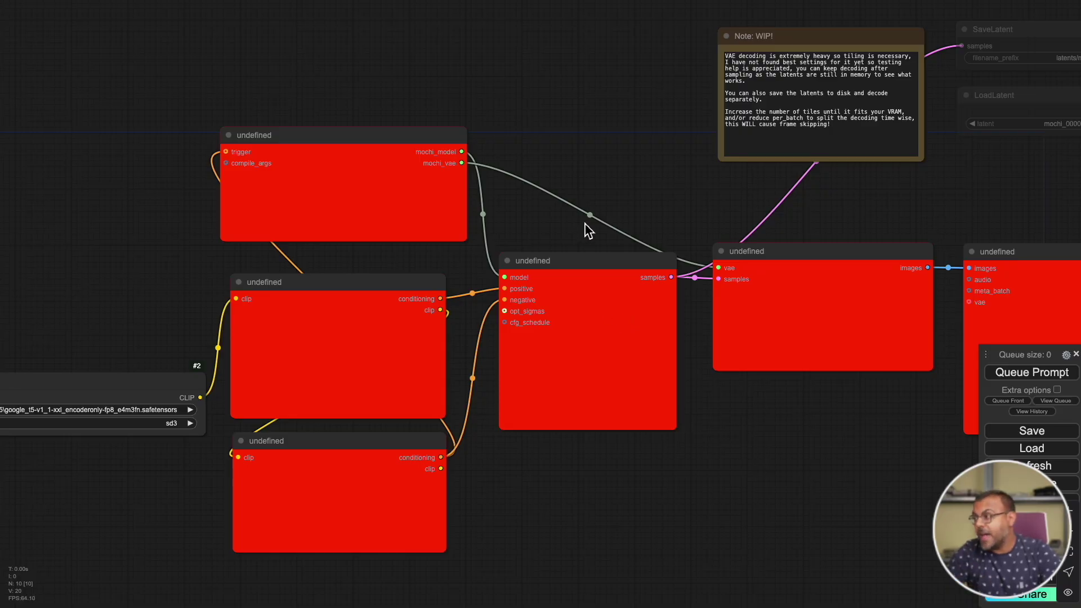
Use Manager's Install Missing Custom Nodes to list the workflow's missing nodes
{"action": "scroll", "coordinate": [585, 225], "scroll_direction": "down", "scroll_amount": 10}
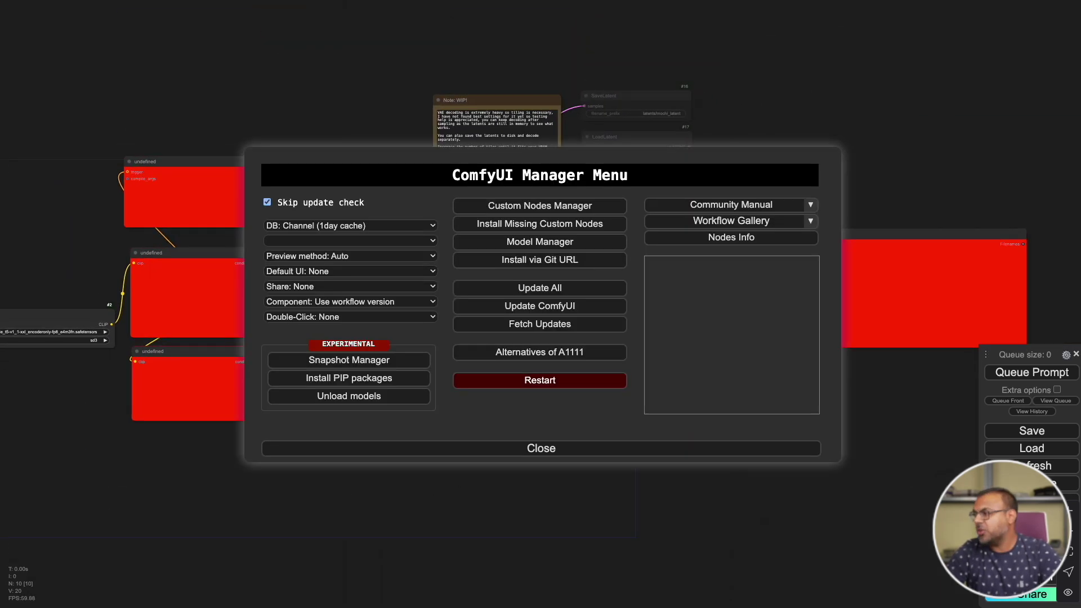
{"action": "left_click", "coordinate": [514, 224]}
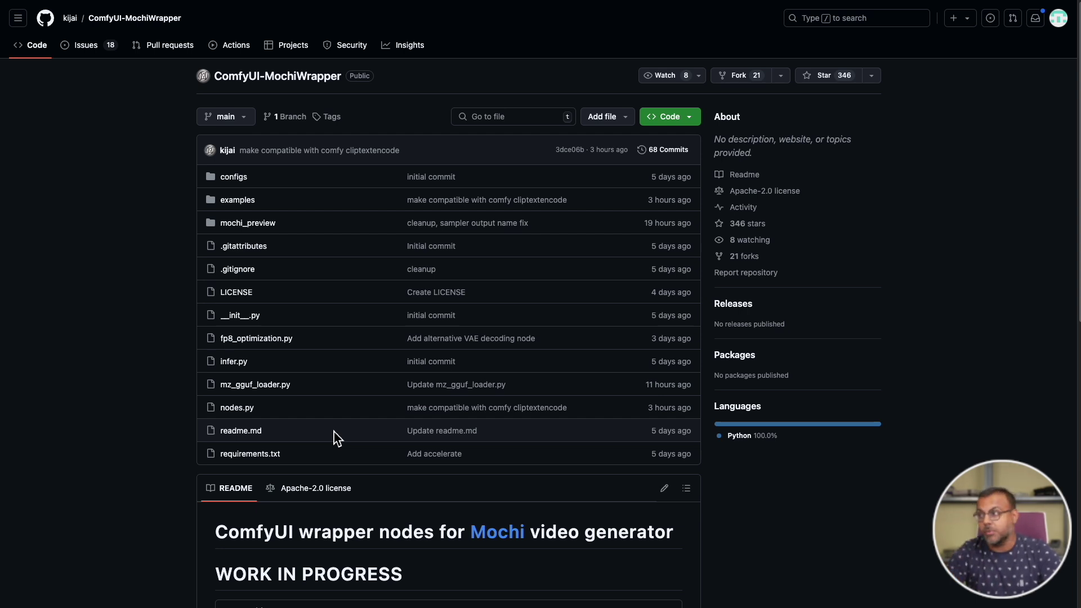
Copy the ComfyUI-MochiWrapper repository's HTTPS clone URL from the Code menu
{"action": "left_click", "coordinate": [698, 121]}
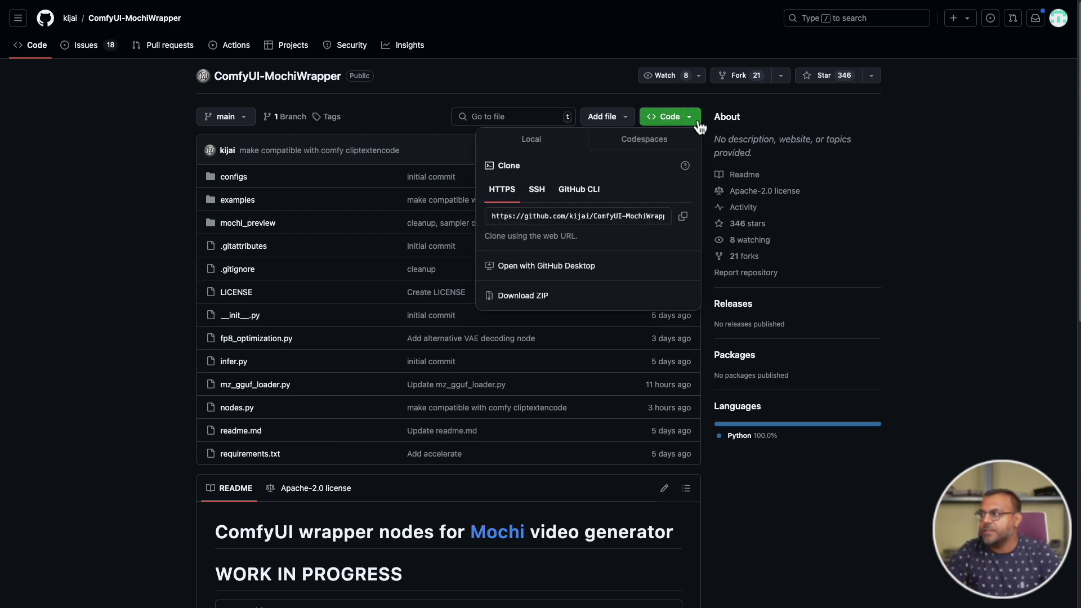
{"action": "left_click", "coordinate": [683, 217]}
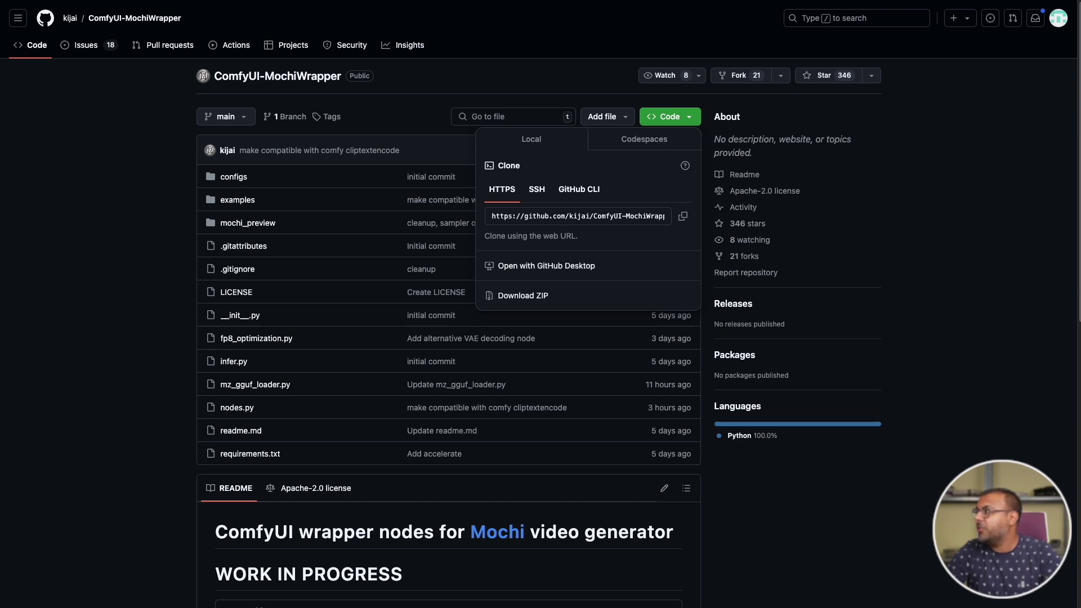
Paste the MochiWrapper repo URL into Manager's Install via Git URL prompt, then close it
{"action": "left_click", "coordinate": [578, 269]}
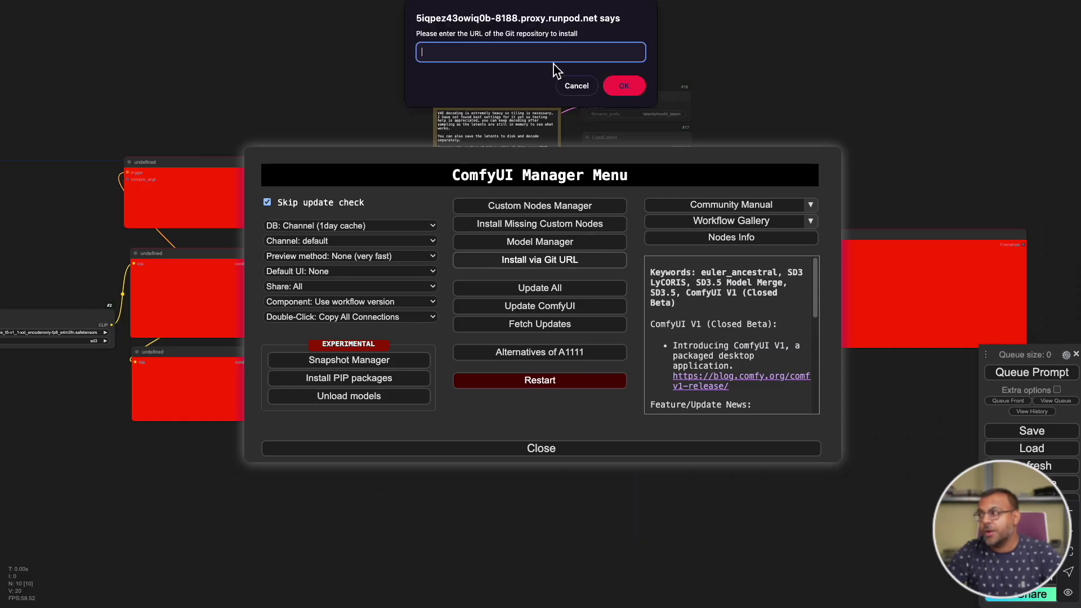
{"action": "key", "text": "ctrl+v"}
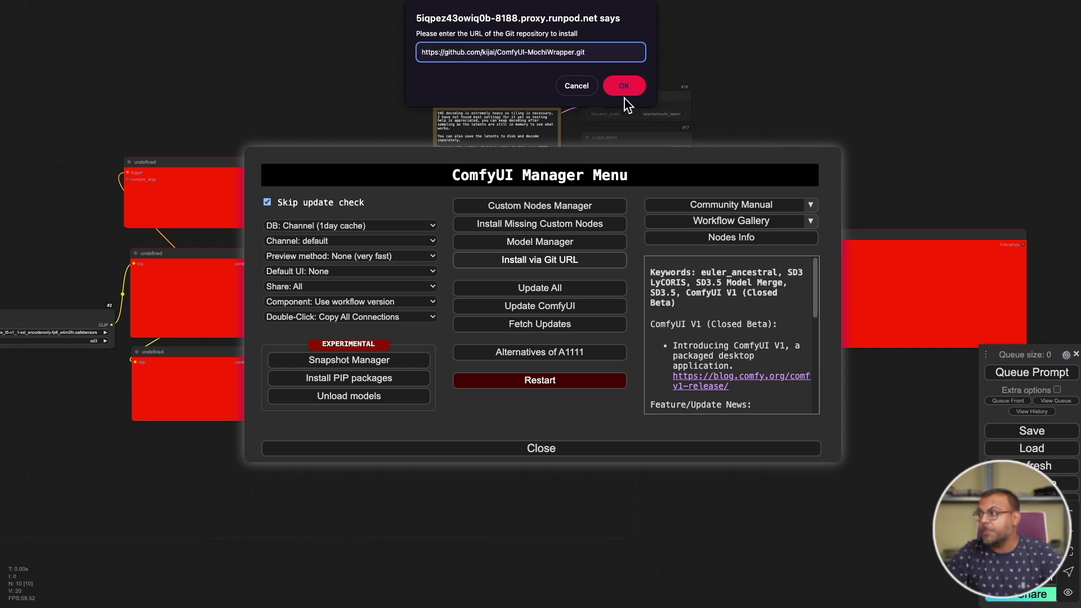
{"action": "left_click", "coordinate": [573, 86]}
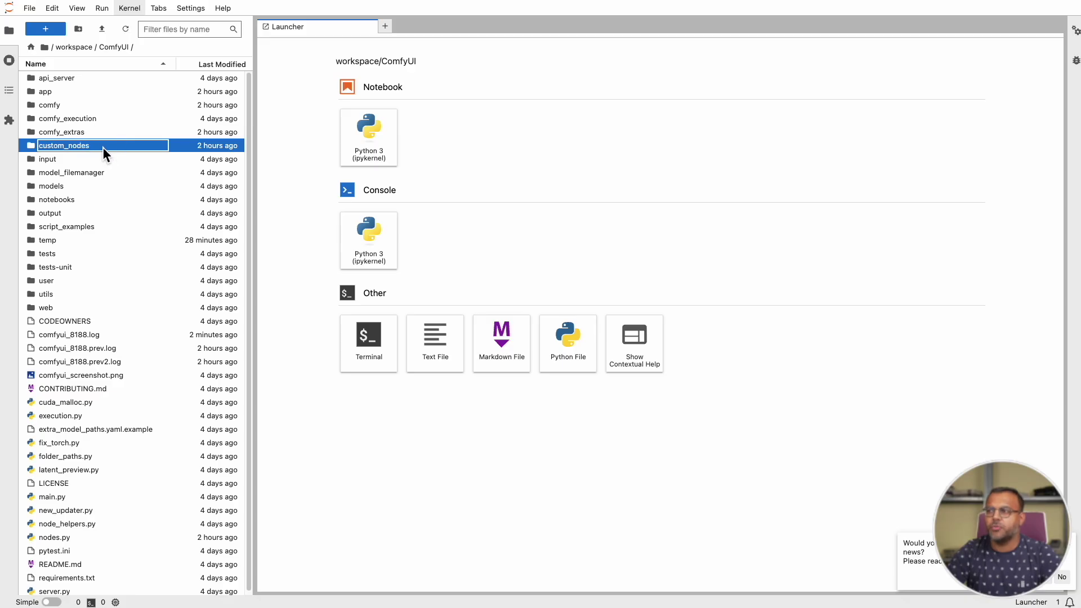
Browse to custom_nodes > ComfyUI-Manager and open config.ini in the editor
{"action": "double_click", "coordinate": [103, 147]}
{"action": "double_click", "coordinate": [121, 79]}
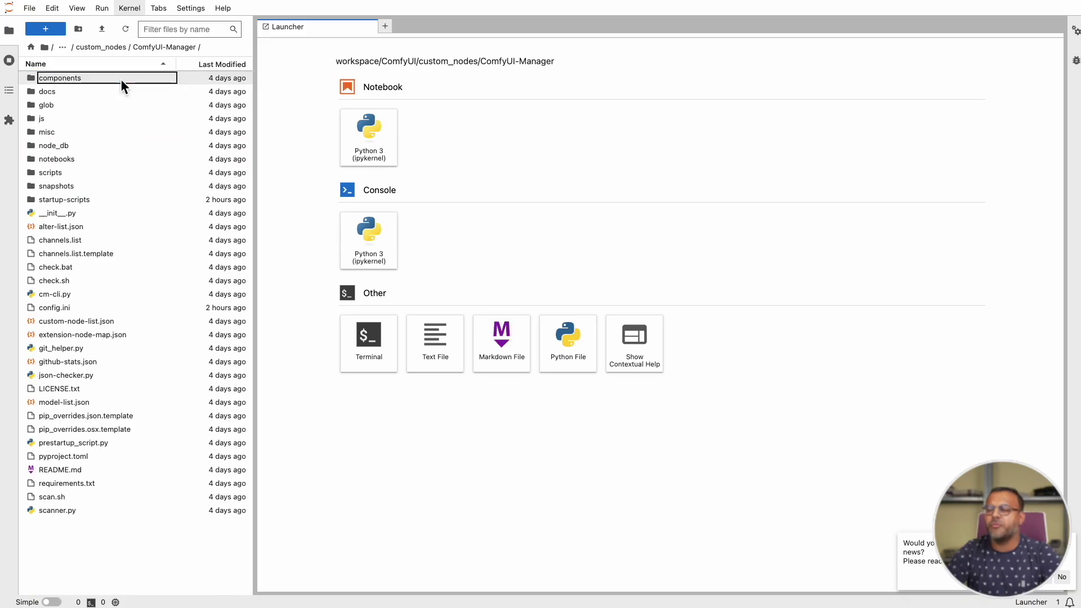
{"action": "left_click", "coordinate": [79, 308]}
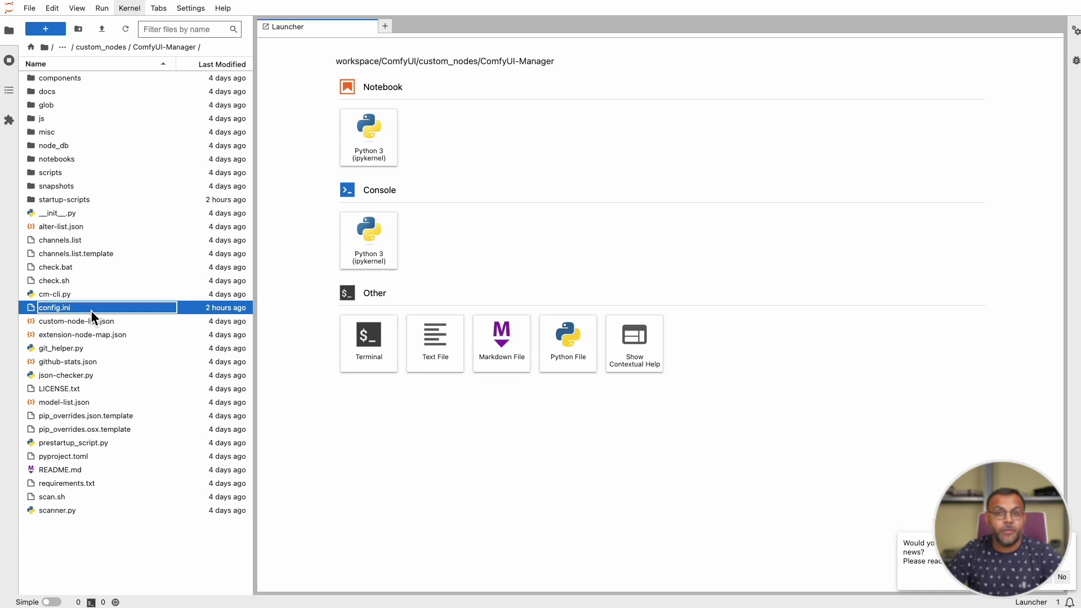
{"action": "double_click", "coordinate": [90, 310]}
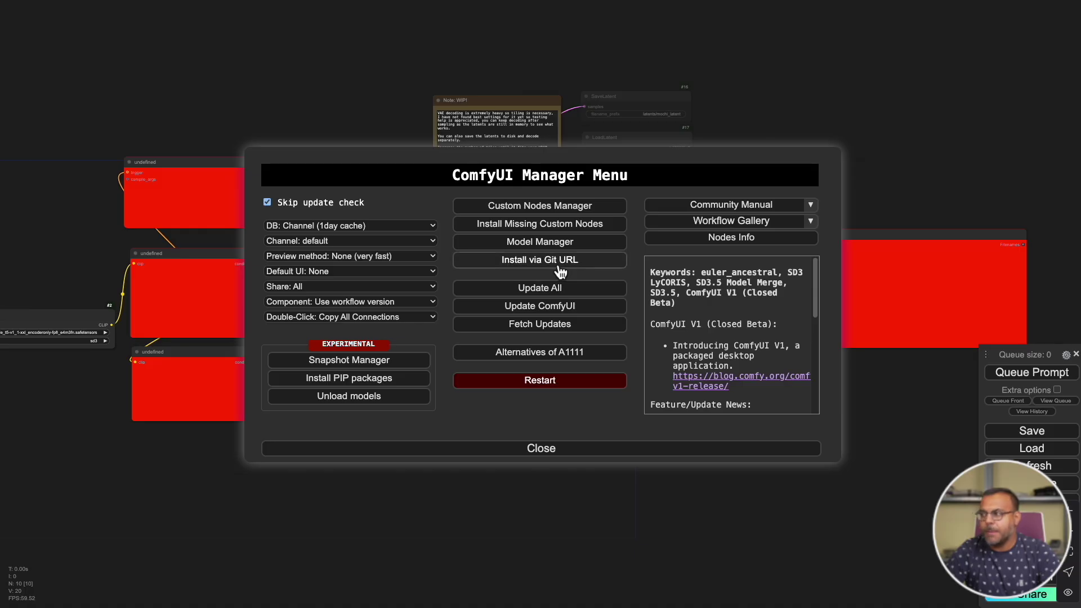
Install ComfyUI-MochiWrapper through Manager's Install via Git URL using its pasted GitHub link
{"action": "left_click", "coordinate": [557, 270]}
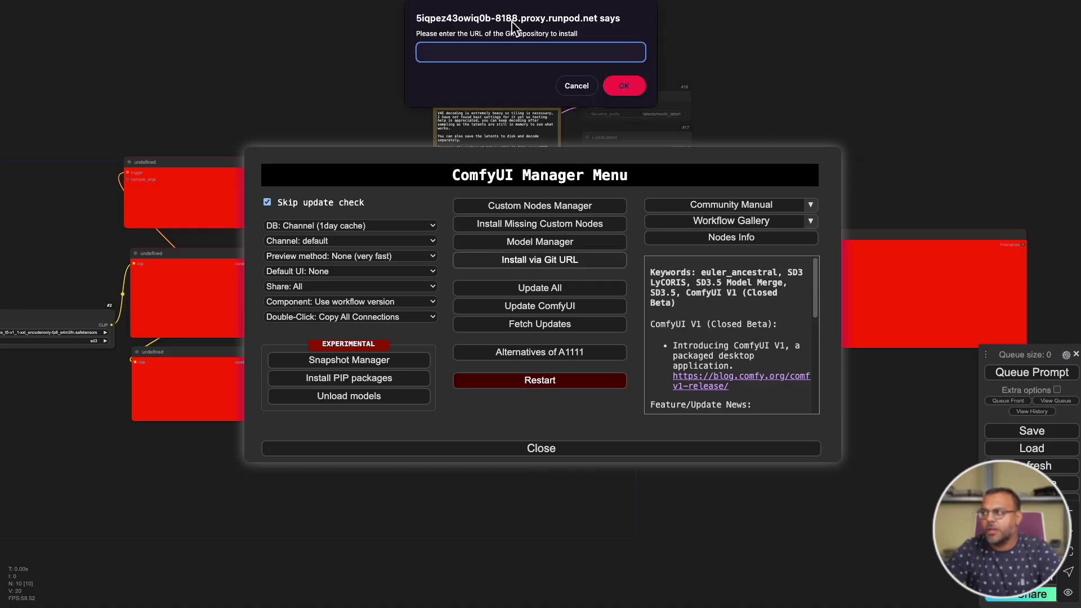
{"action": "key", "text": "ctrl+v"}
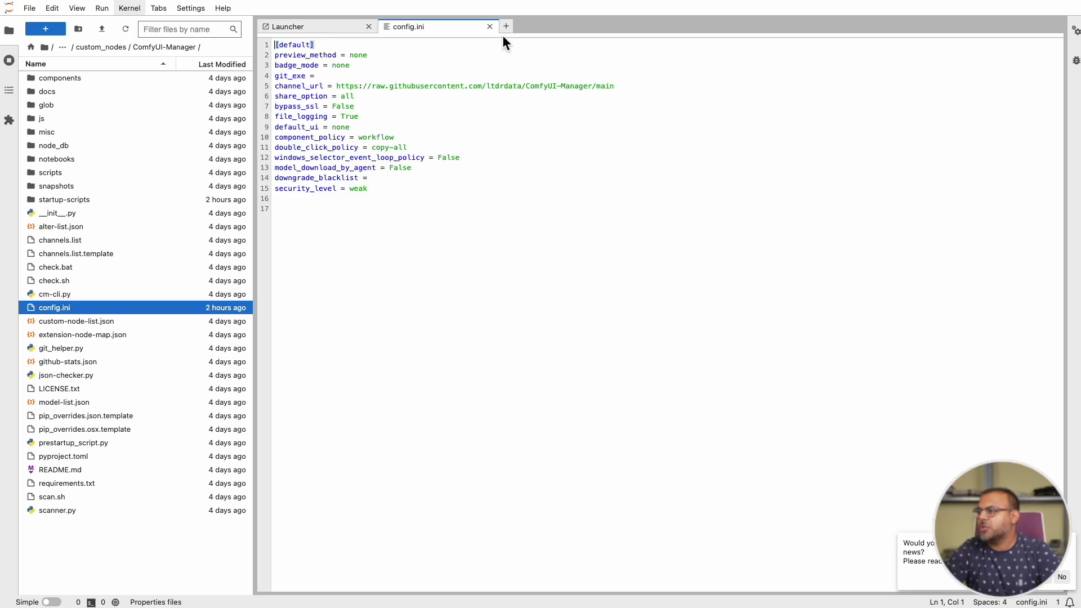
{"action": "key", "text": "BackSpace"}
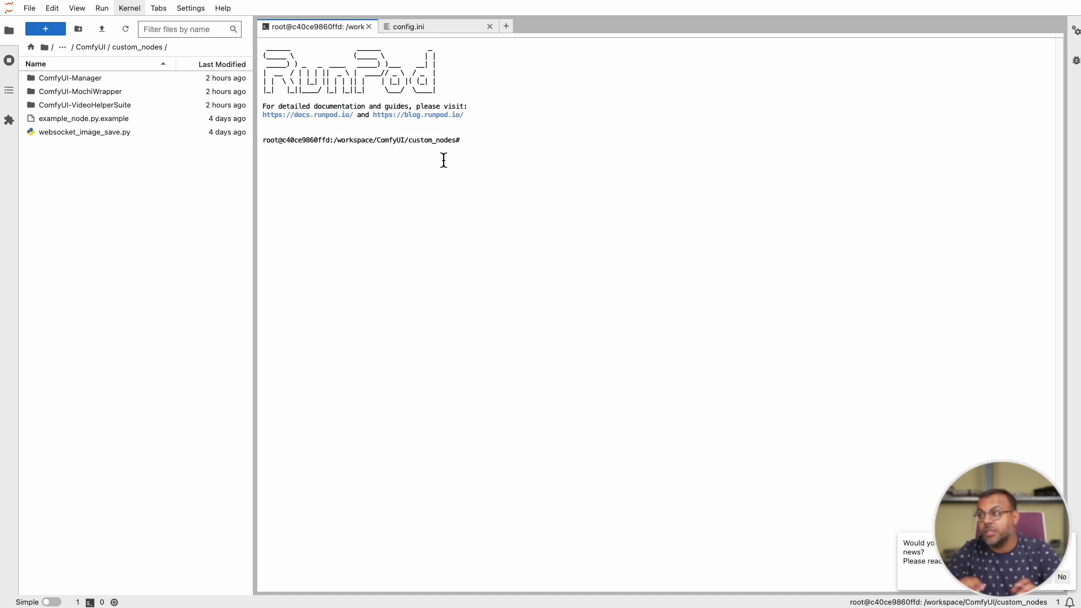
Try a 'git clone' of the pasted MochiWrapper repository URL in the terminal, then clear the line
{"action": "type", "text": "dir"}
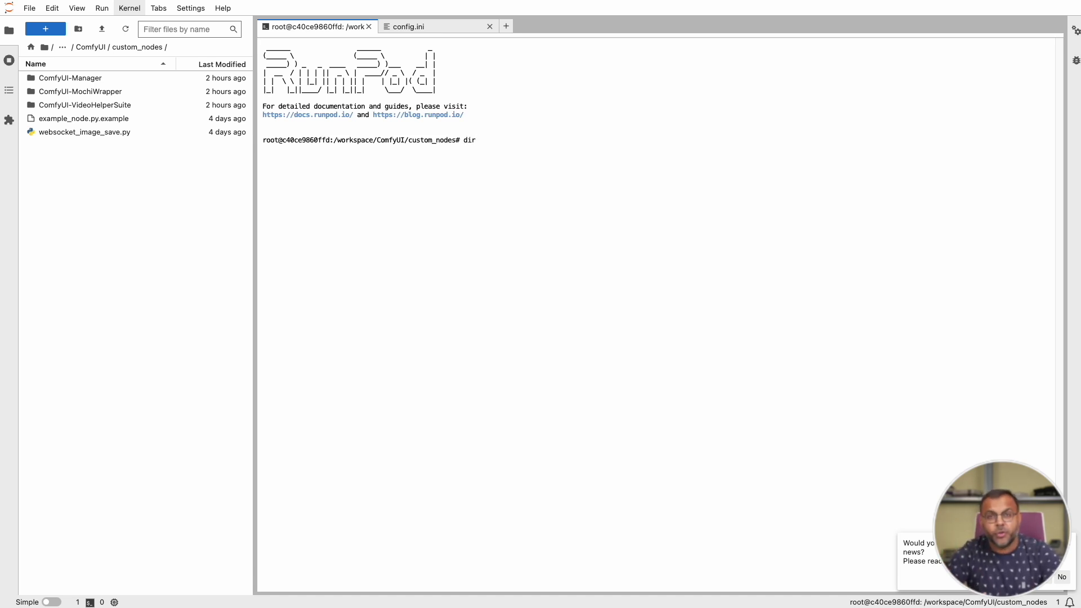
{"action": "key", "text": "BackSpace"}
{"action": "key", "text": "BackSpace"}
{"action": "key", "text": "BackSpace"}
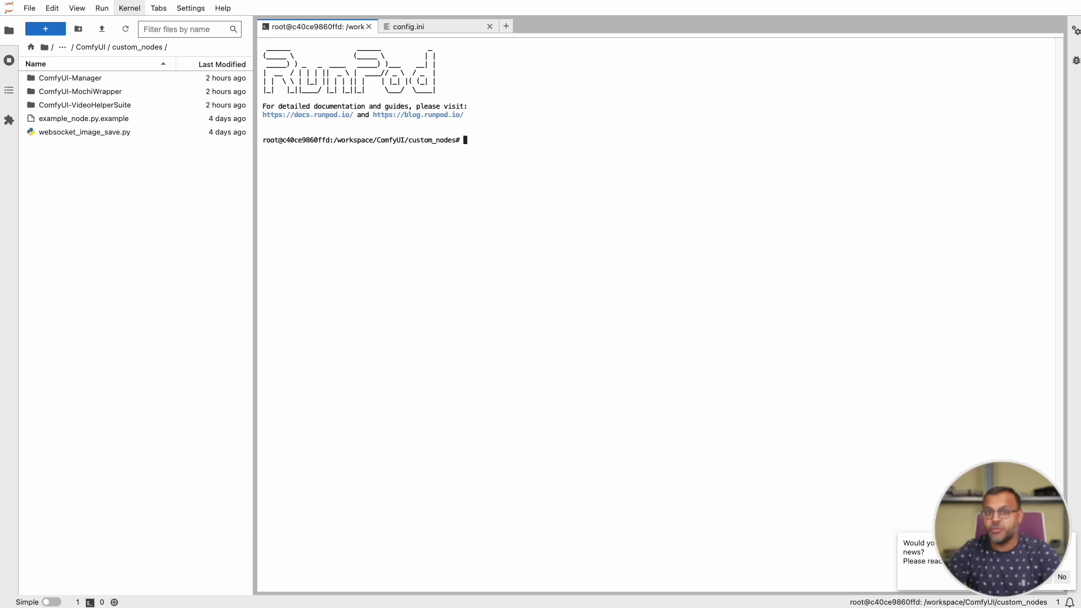
{"action": "type", "text": "git clone"}
{"action": "key", "text": "ctrl+v"}
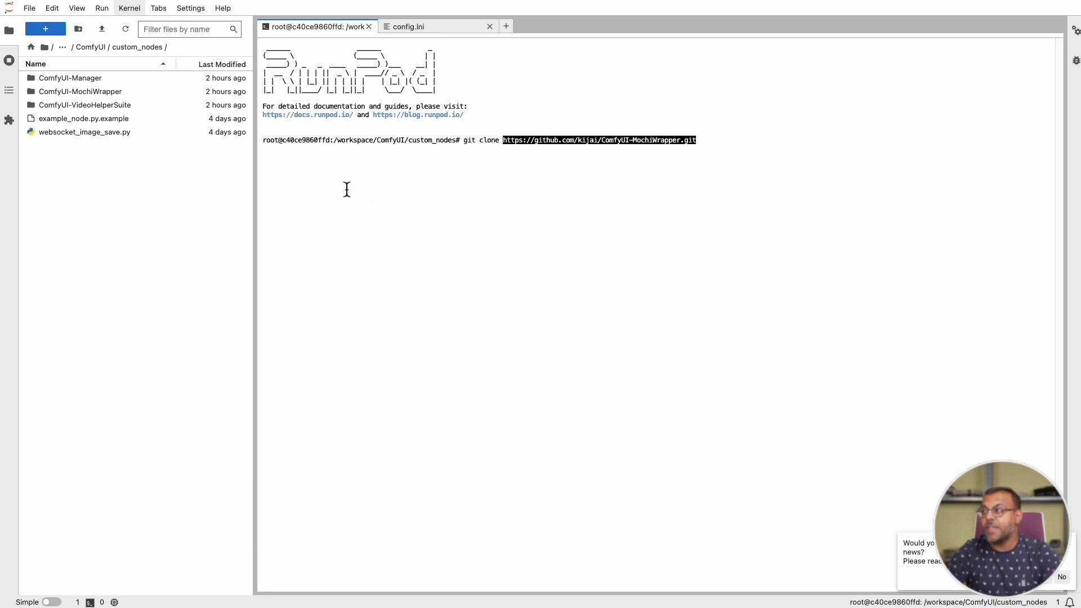
{"action": "key", "text": "ctrl+u"}
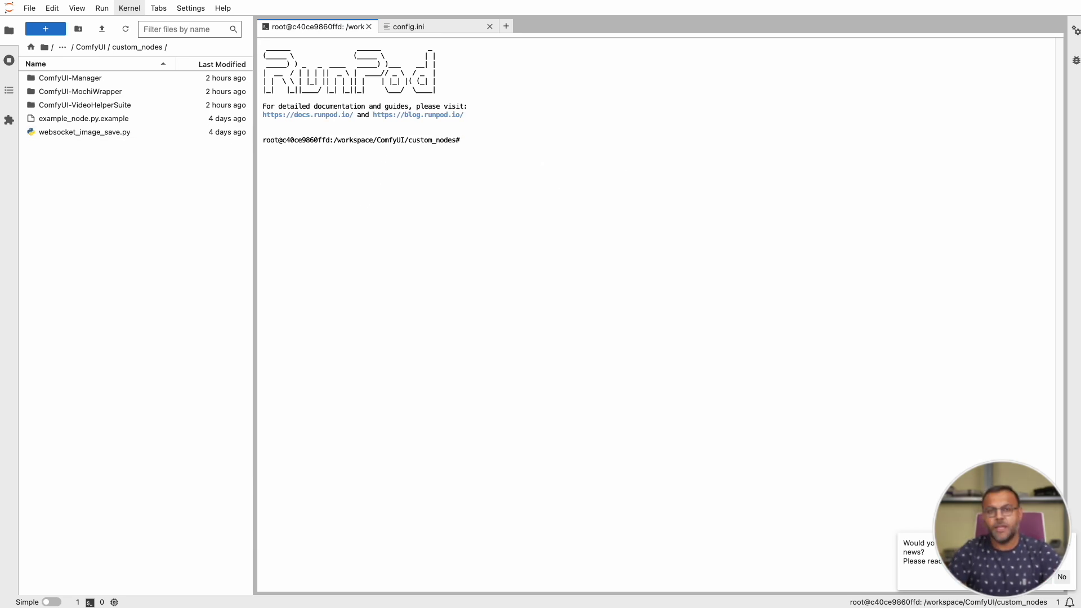
Run 'cd Comfy-UI-MochiWrapper' and open the ComfyUI-MochiWrapper folder in the file browser
{"action": "type", "text": "cd "}
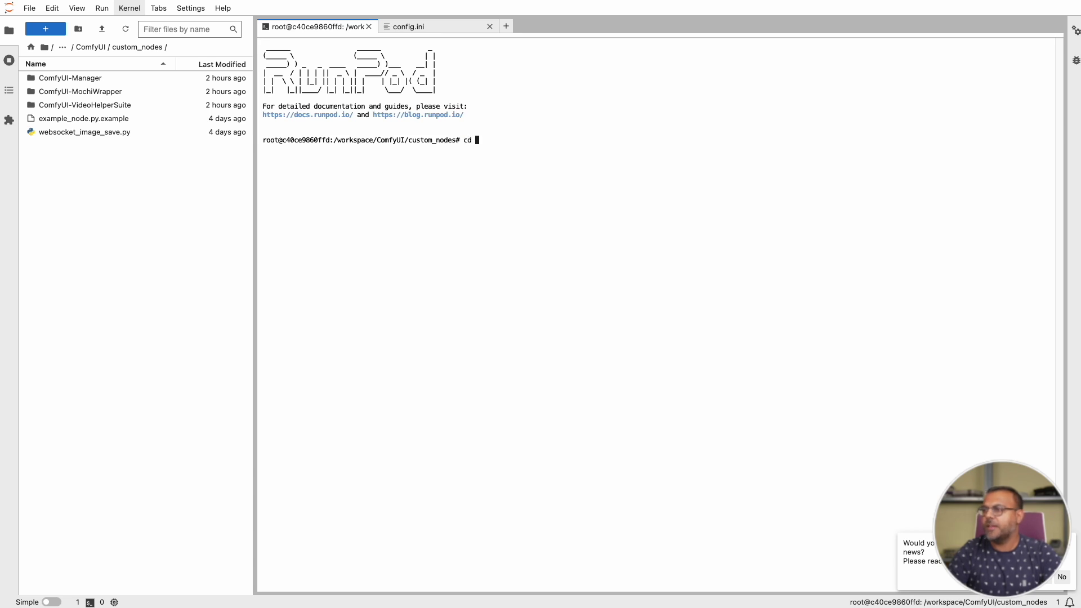
{"action": "type", "text": "Comfy-UI-MochiWrapper"}
{"action": "key", "text": "Return"}
{"action": "left_click", "coordinate": [103, 89]}
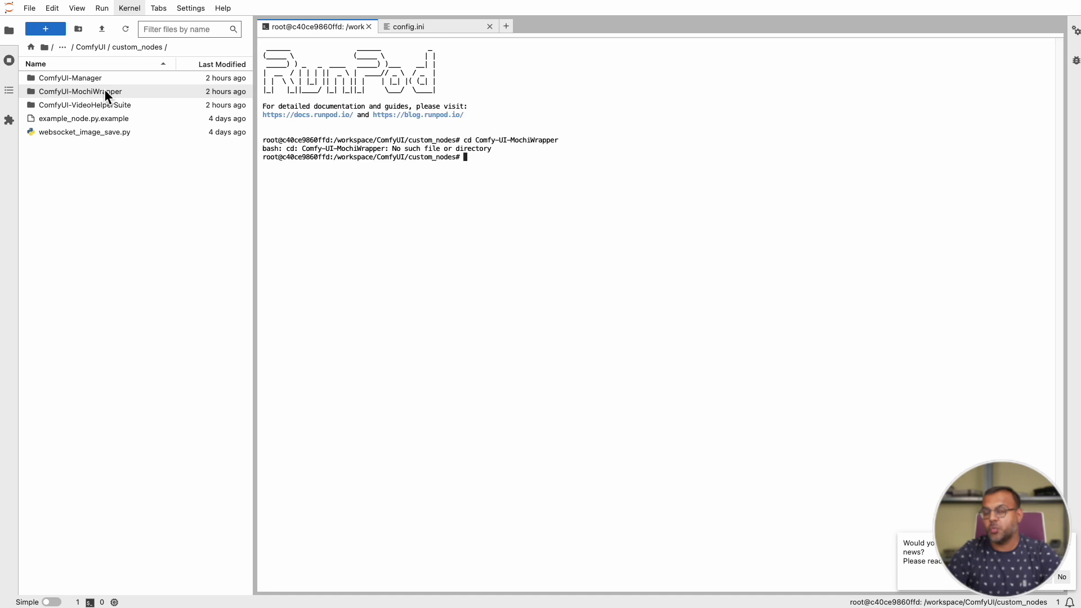
{"action": "left_click", "coordinate": [103, 89]}
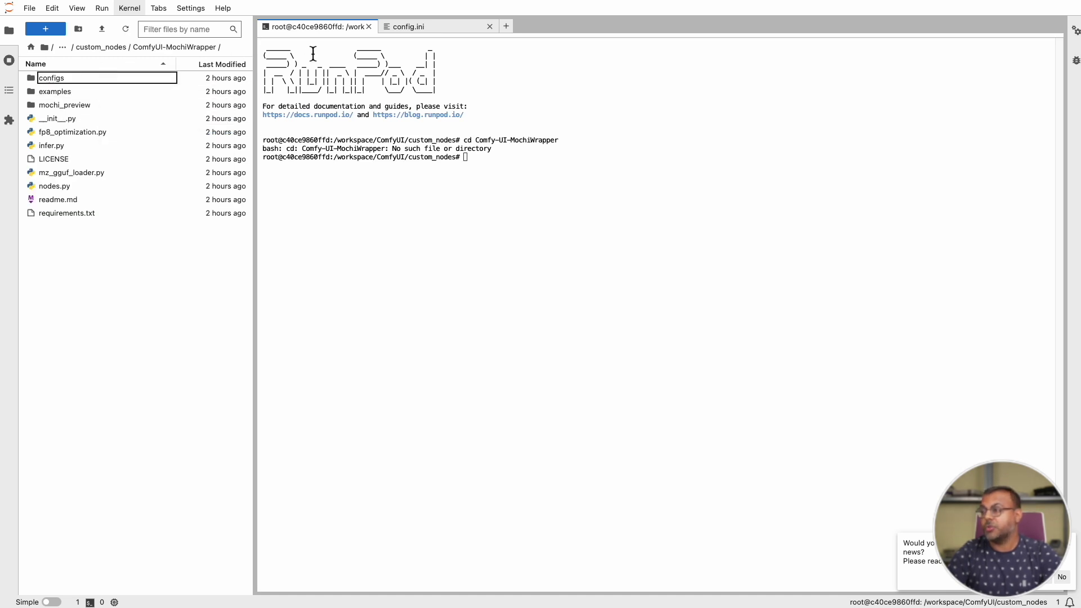
Close the old terminal and config.ini tabs and start a new terminal in ComfyUI-MochiWrapper
{"action": "left_click", "coordinate": [369, 27]}
{"action": "left_click", "coordinate": [369, 27]}
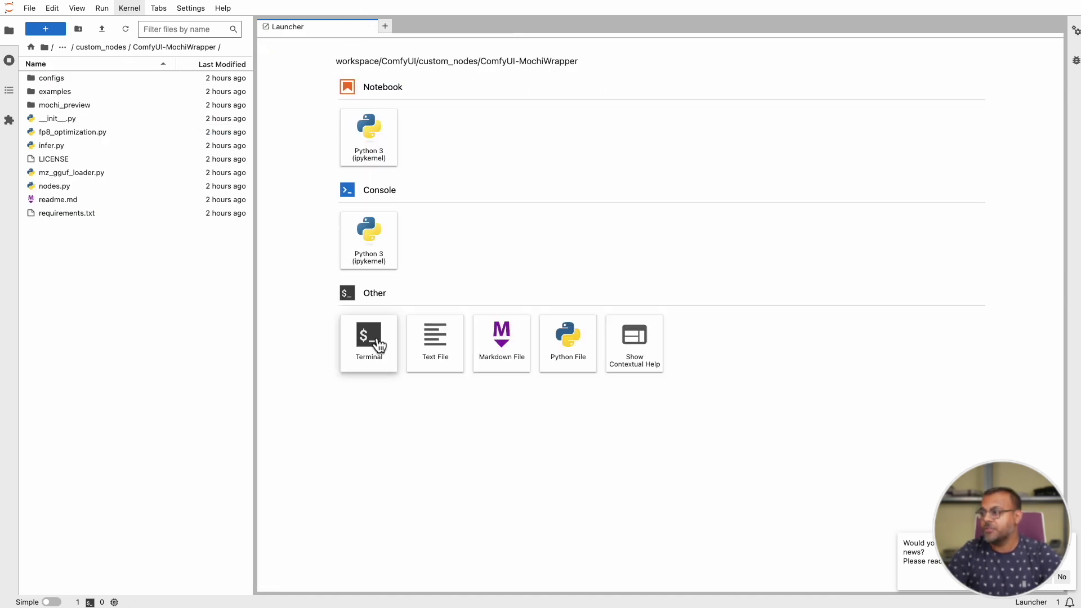
{"action": "left_click", "coordinate": [374, 346]}
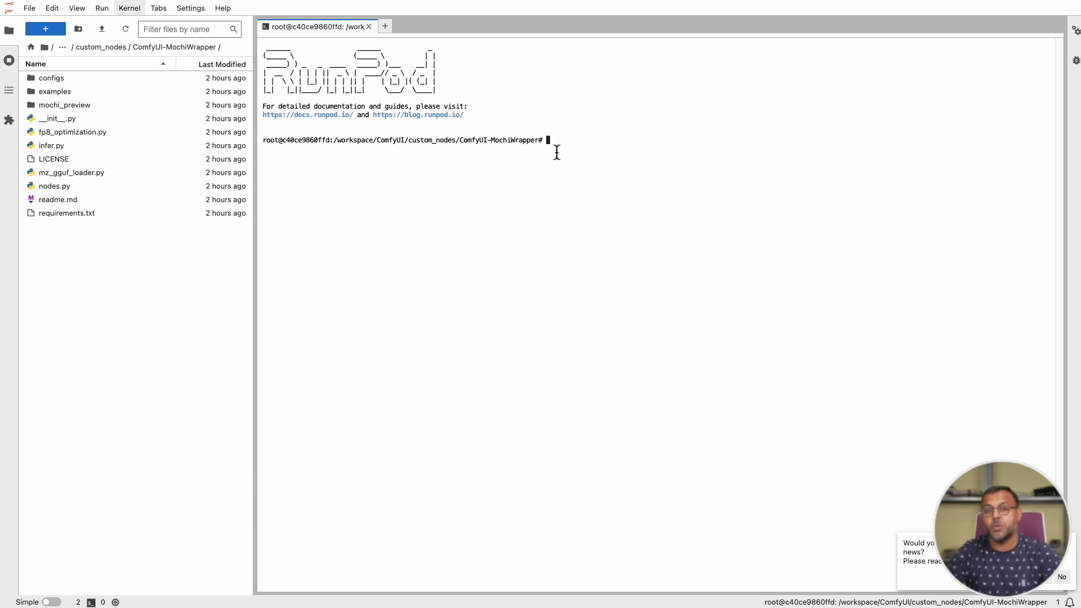
Drop the requirements.txt install, run 'pip install SageAttention', then paste the torch 2.5.0 command
{"action": "type", "text": "pip int"}
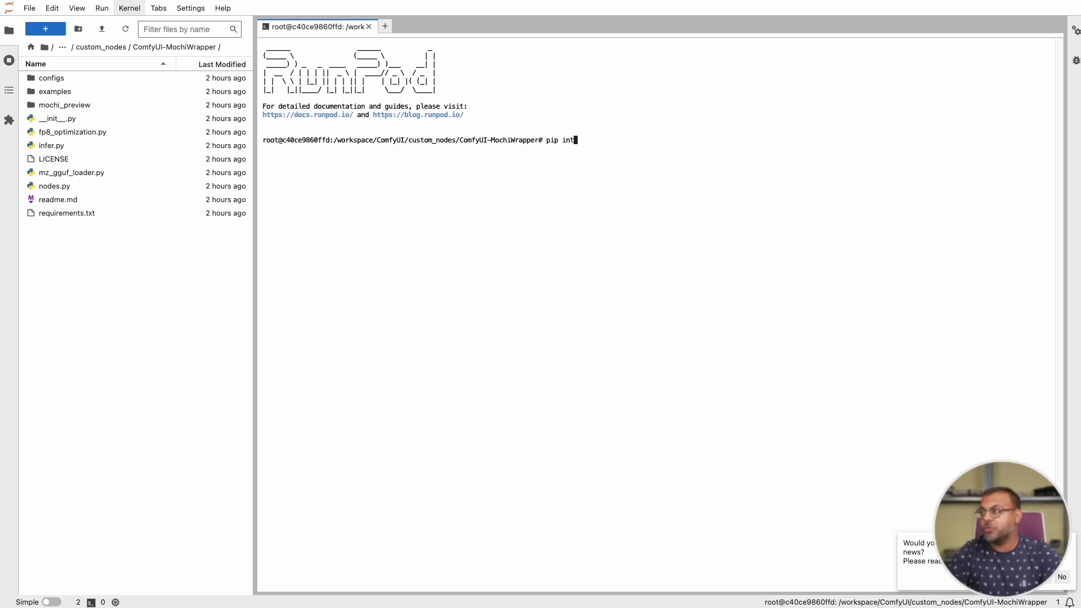
{"action": "key", "text": "BackSpace"}
{"action": "type", "text": "stall -r requi"}
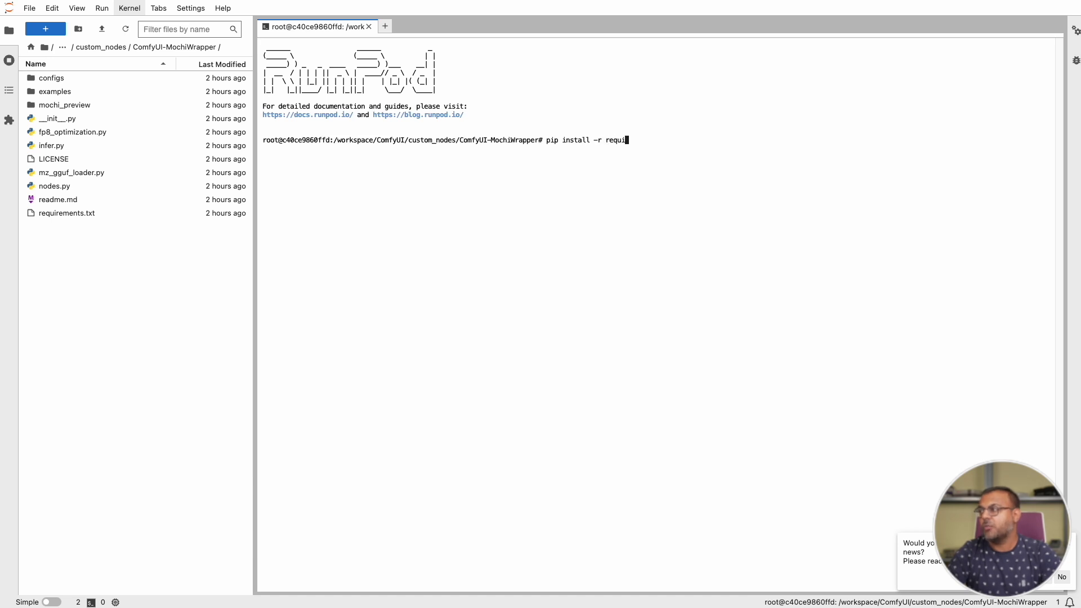
{"action": "type", "text": "rements.txt"}
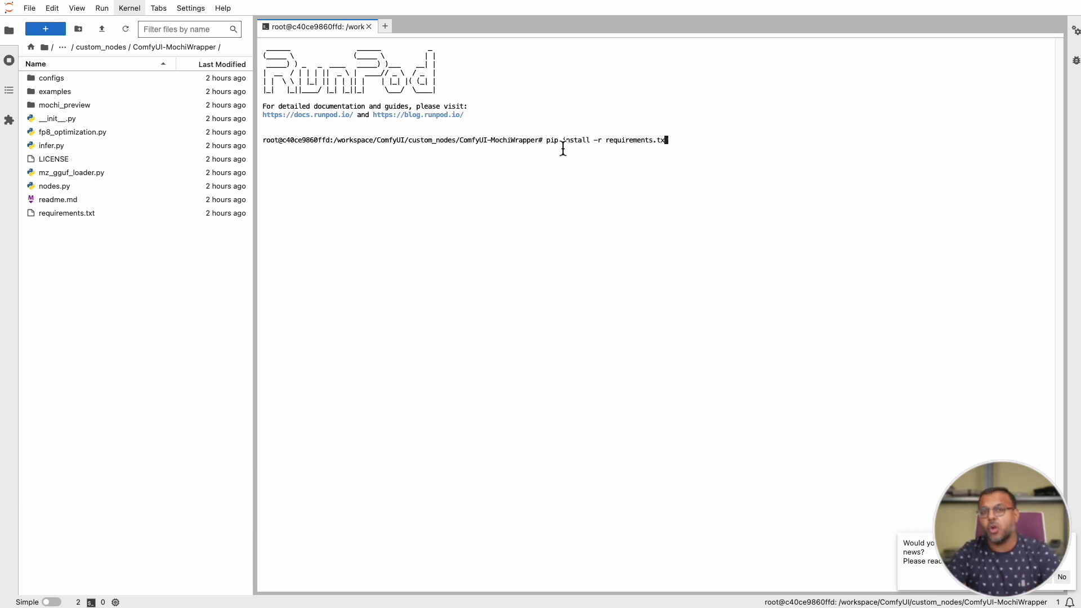
{"action": "key", "text": "BackSpace"}
{"action": "key", "text": "BackSpace"}
{"action": "key", "text": "BackSpace"}
{"action": "key", "text": "BackSpace"}
{"action": "key", "text": "BackSpace"}
{"action": "key", "text": "BackSpace"}
{"action": "key", "text": "BackSpace"}
{"action": "key", "text": "BackSpace"}
{"action": "key", "text": "BackSpace"}
{"action": "key", "text": "BackSpace"}
{"action": "key", "text": "BackSpace"}
{"action": "key", "text": "BackSpace"}
{"action": "key", "text": "BackSpace"}
{"action": "key", "text": "BackSpace"}
{"action": "key", "text": "BackSpace"}
{"action": "key", "text": "BackSpace"}
{"action": "key", "text": "BackSpace"}
{"action": "key", "text": "BackSpace"}
{"action": "key", "text": "BackSpace"}
{"action": "key", "text": "BackSpace"}
{"action": "key", "text": "BackSpace"}
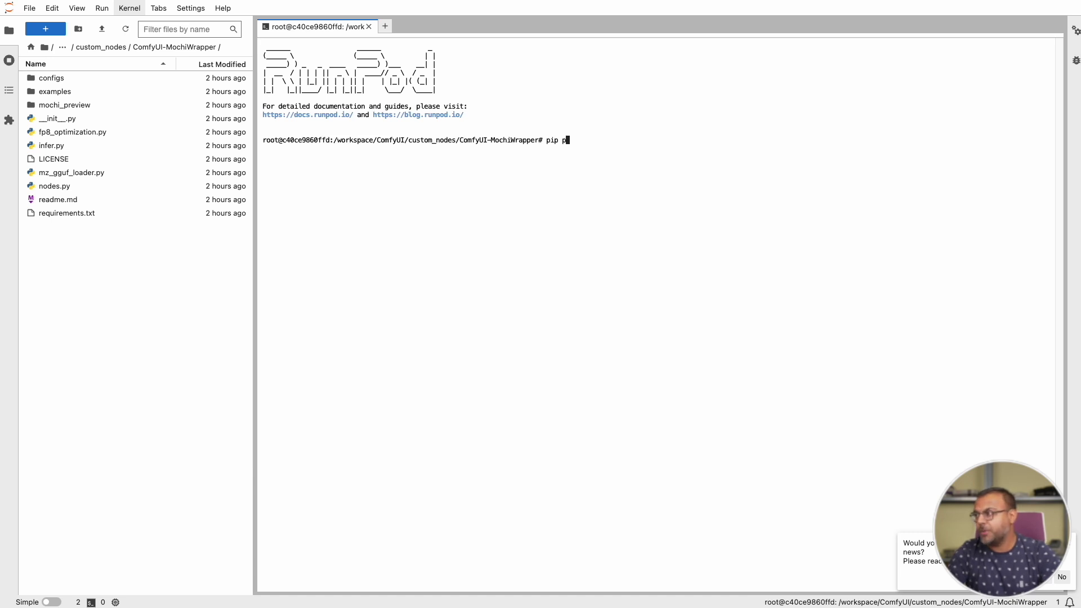
{"action": "type", "text": "install SageAttention"}
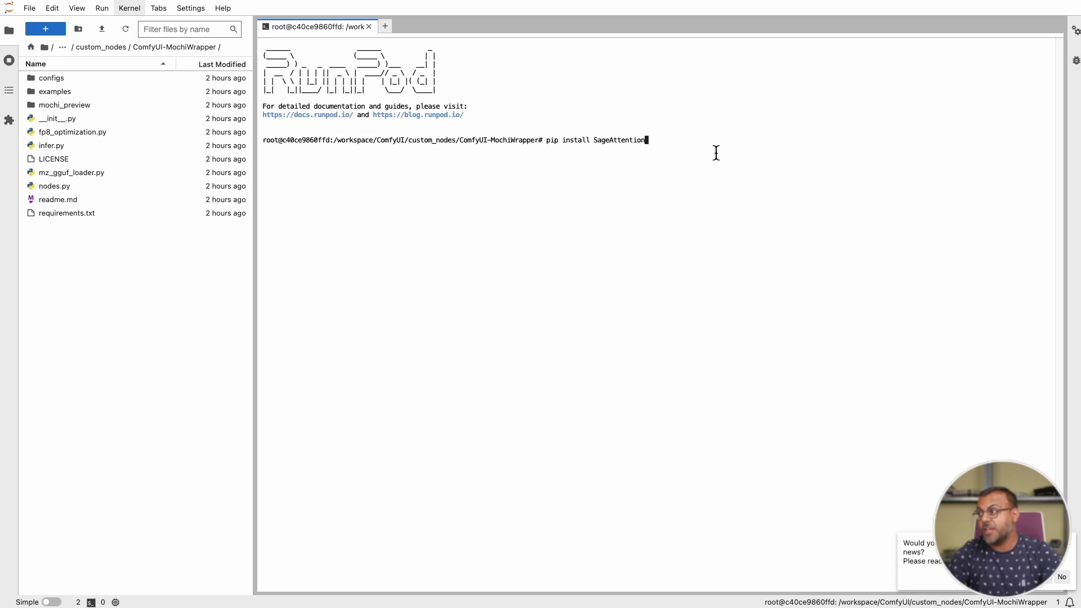
{"action": "key", "text": "Return"}
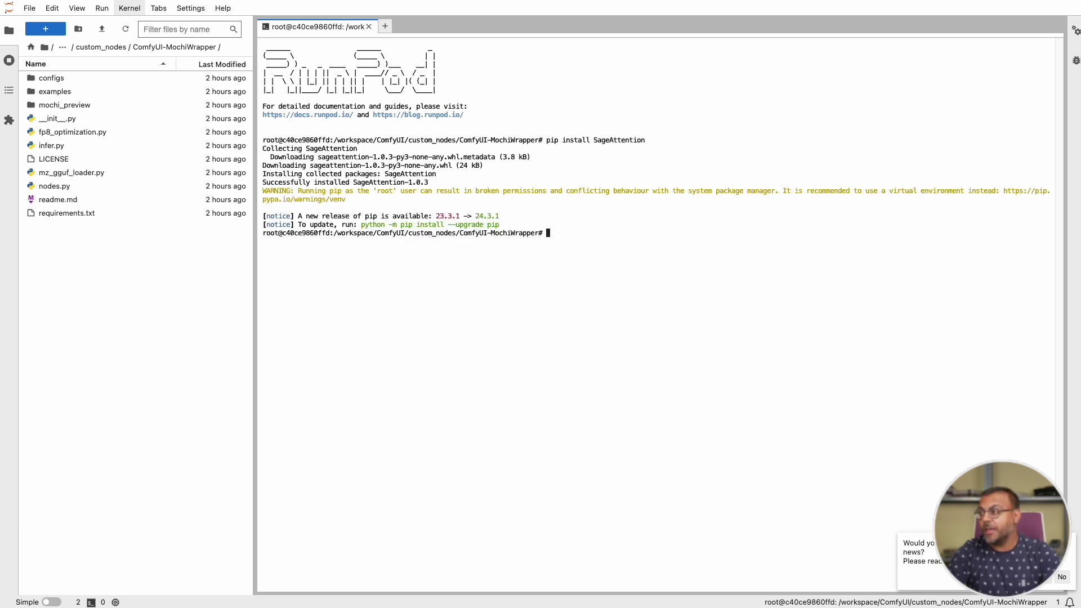
{"action": "type", "text": "pip3 install torch==2.5.0 torchvision --index-url https://download.pytorch.org/whl/test/cu118"}
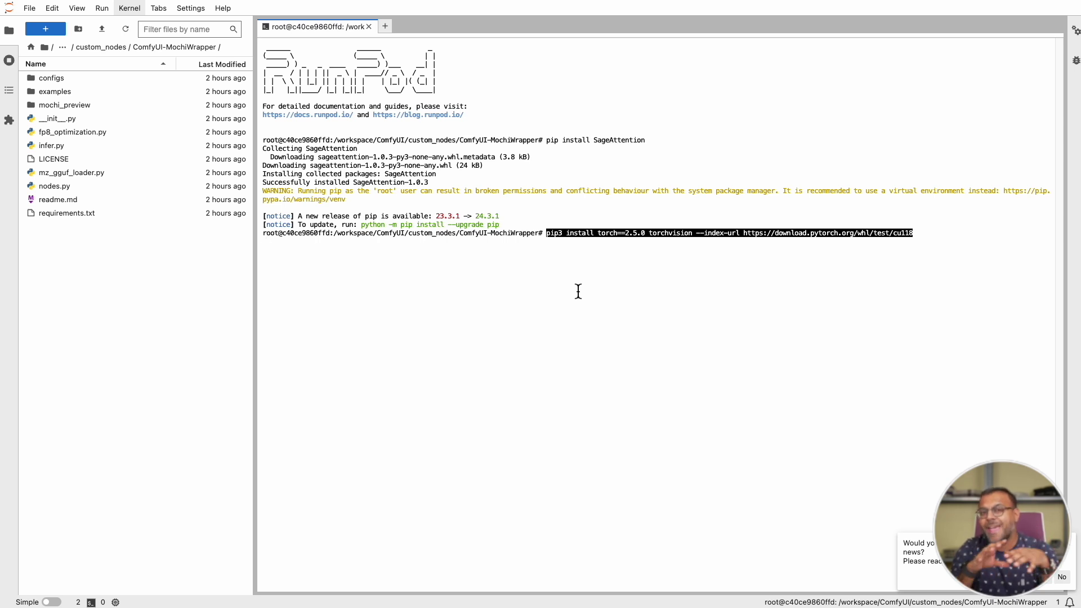
Run the pip3 command installing torch 2.5.0 and torchvision from the cu118 test index
{"action": "key", "text": "Return"}
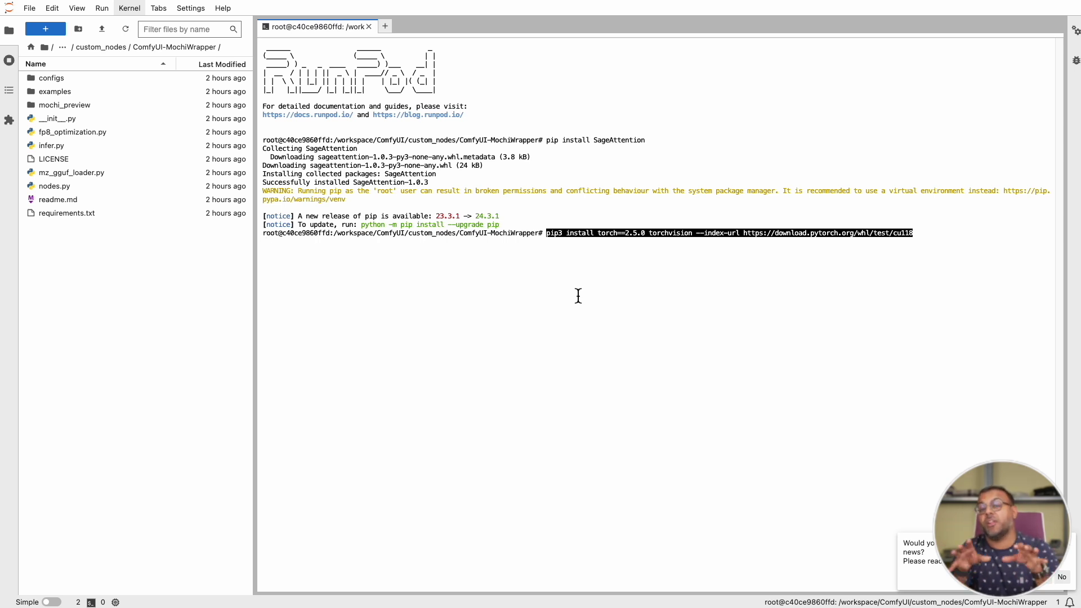
{"action": "key", "text": "Return"}
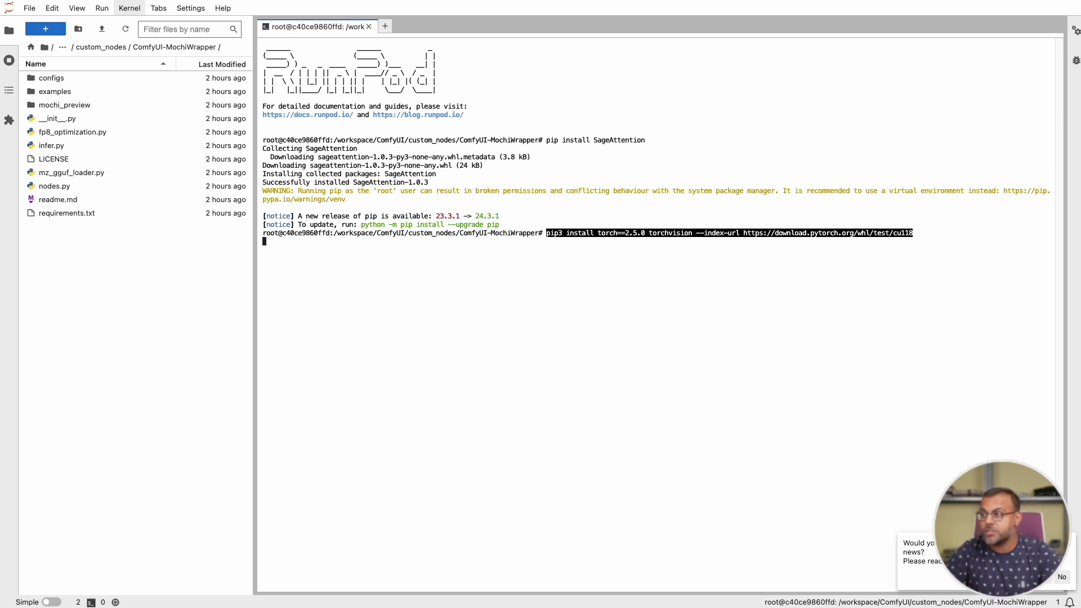
{"action": "key", "text": "Return"}
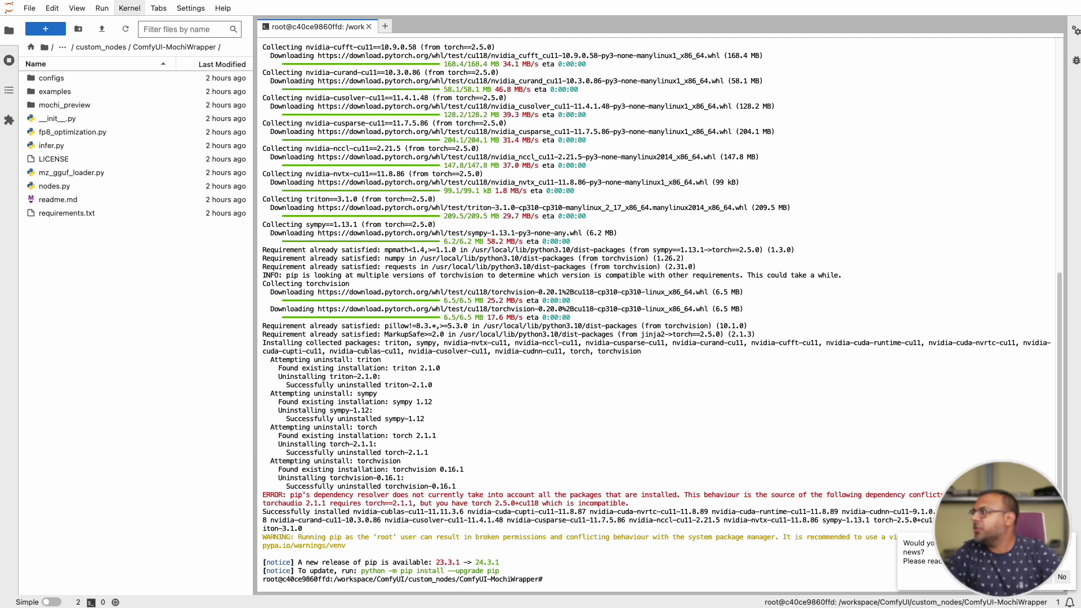
Submit the torch 2.5.0 install command through Manager's Install PIP packages prompt
{"action": "left_click", "coordinate": [366, 378]}
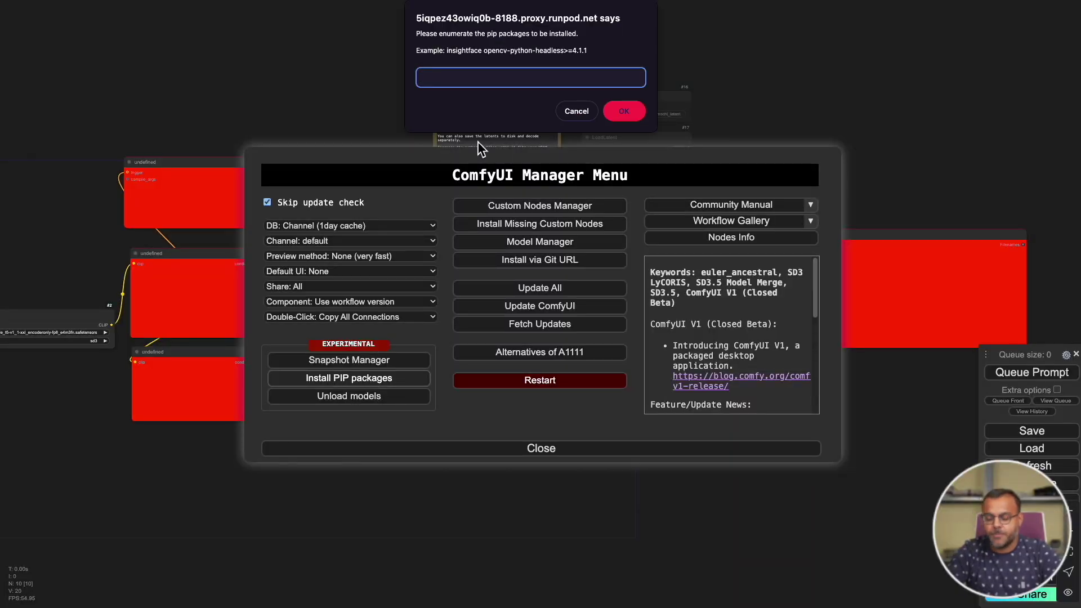
{"action": "type", "text": "SageA"}
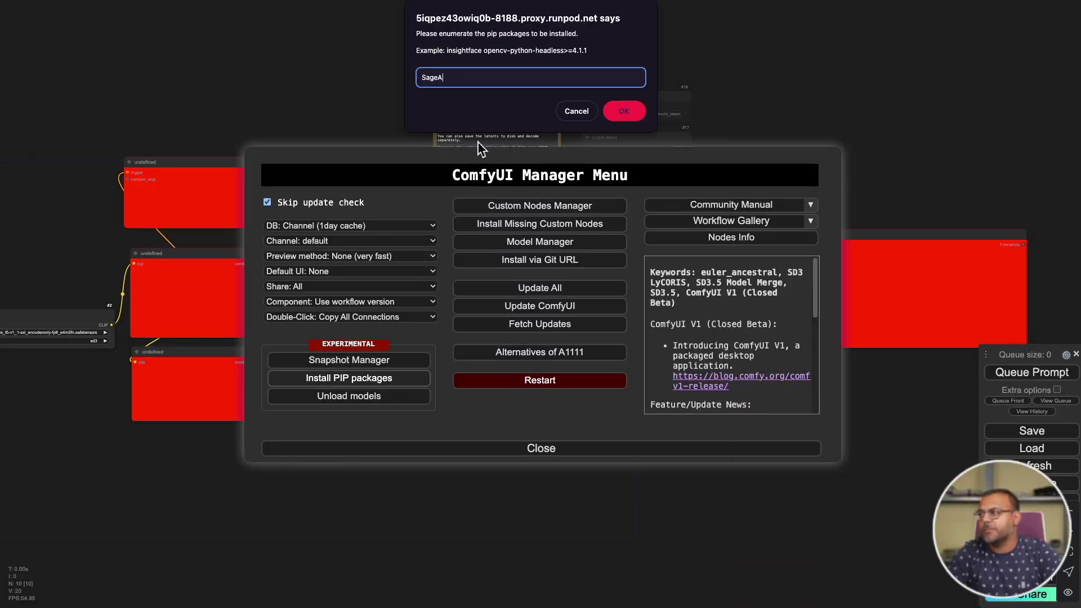
{"action": "type", "text": "ttention"}
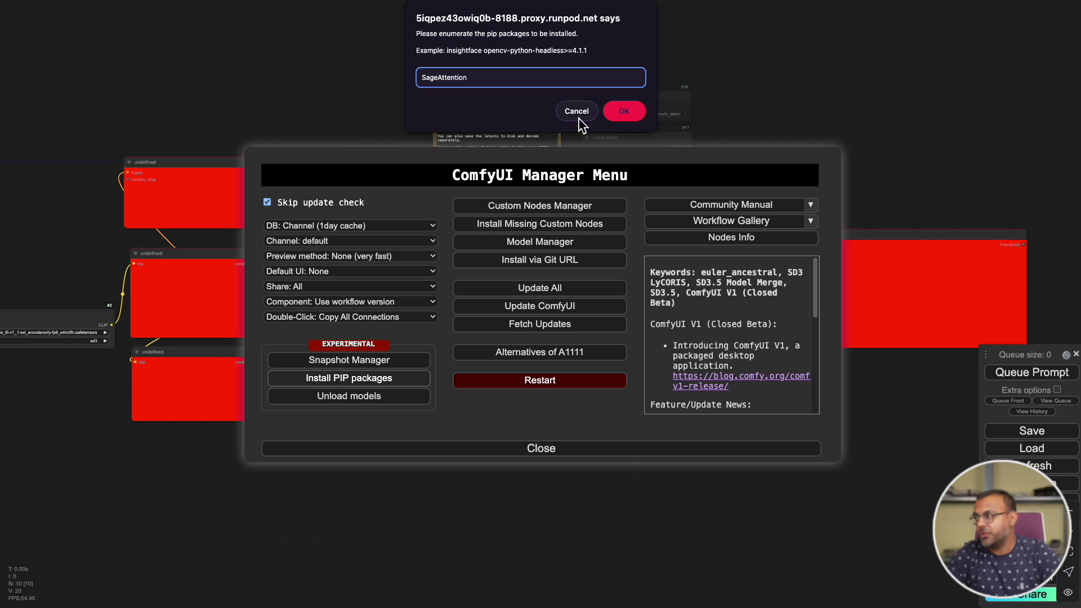
{"action": "key", "text": "ctrl+v"}
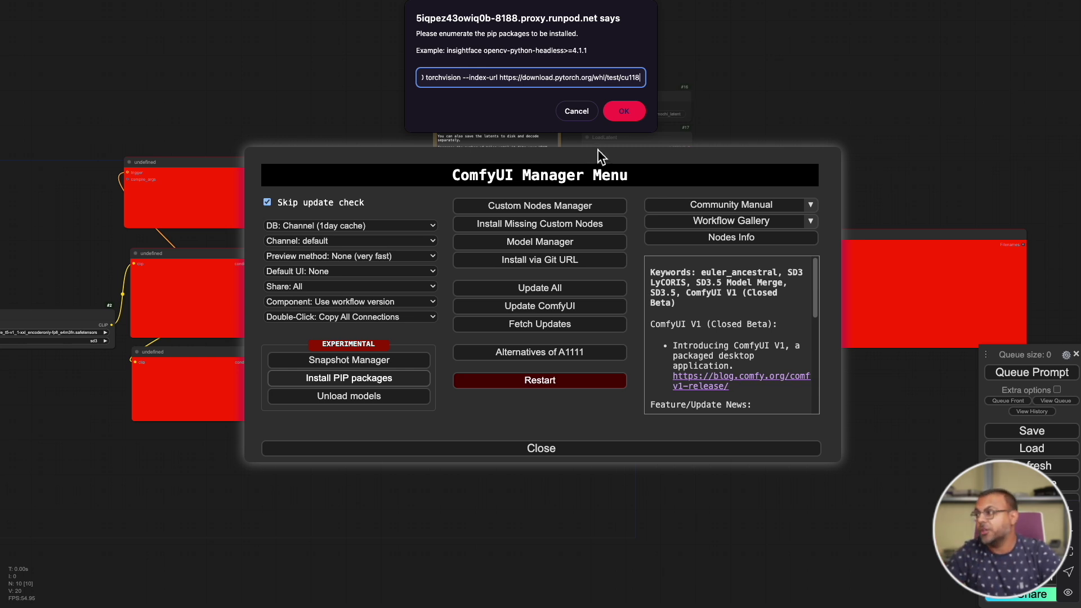
{"action": "key", "text": "Return"}
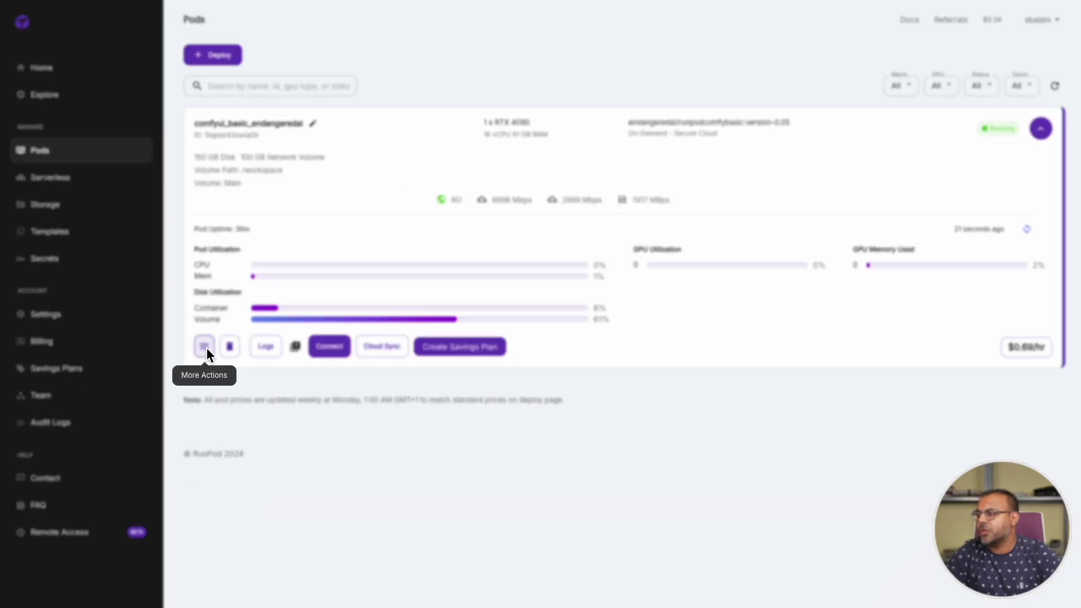
Restart the pod, pan the Mochi graph into view, and open Manager's Custom Nodes Manager
{"action": "left_click", "coordinate": [204, 347]}
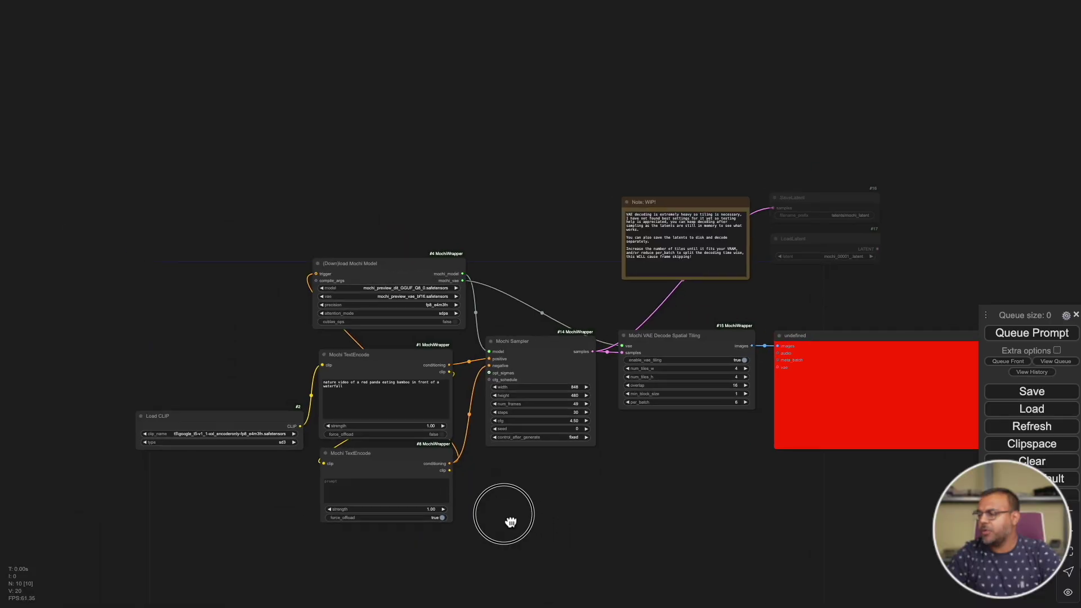
{"action": "left_click_drag", "start_coordinate": [500, 515], "coordinate": [512, 478]}
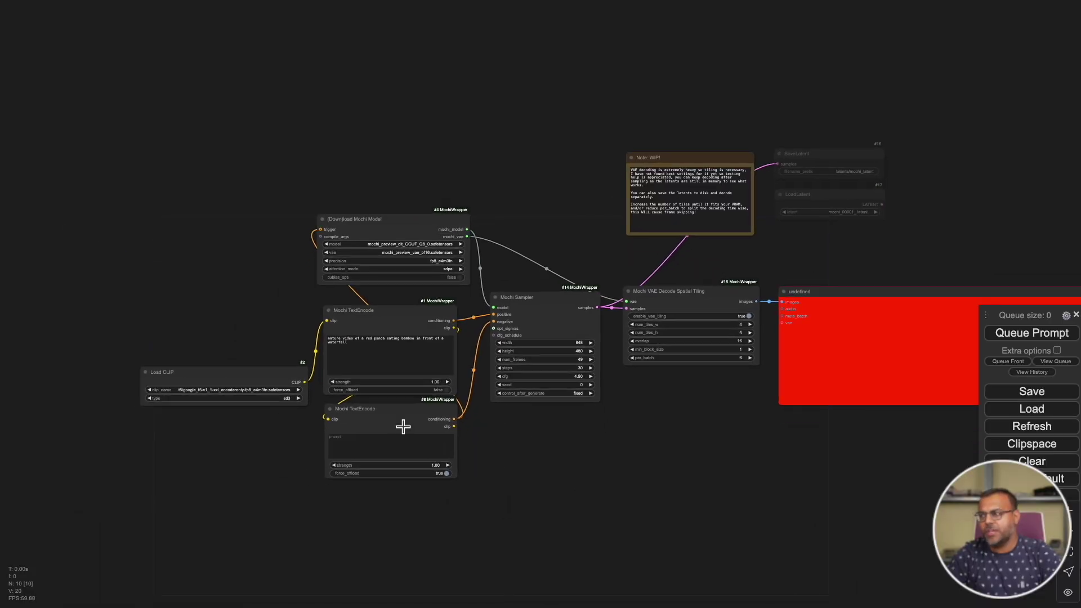
{"action": "left_click_drag", "start_coordinate": [744, 366], "coordinate": [647, 372]}
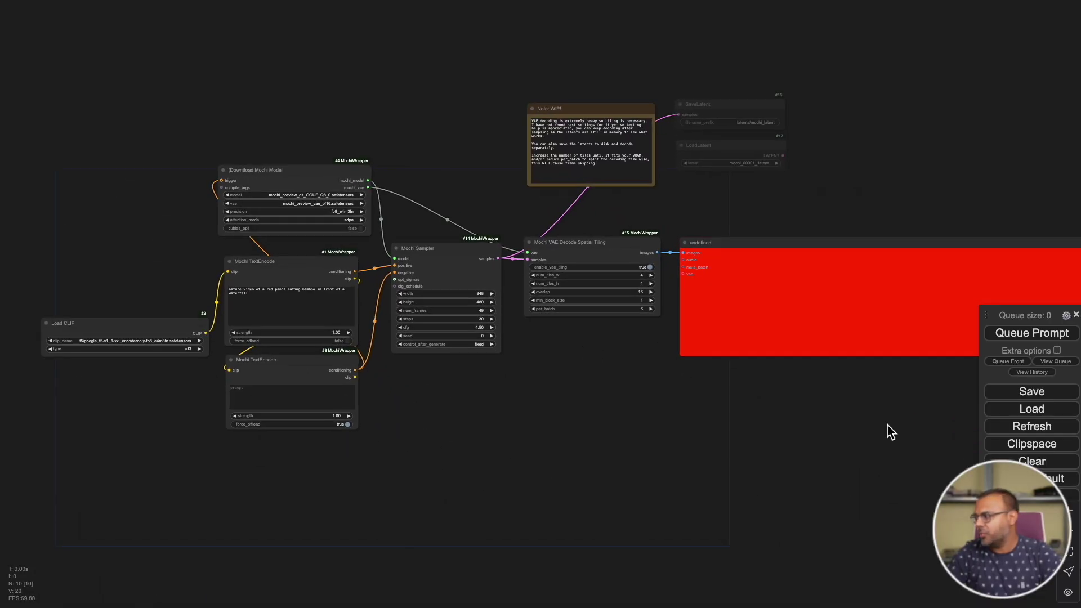
{"action": "left_click", "coordinate": [1032, 496]}
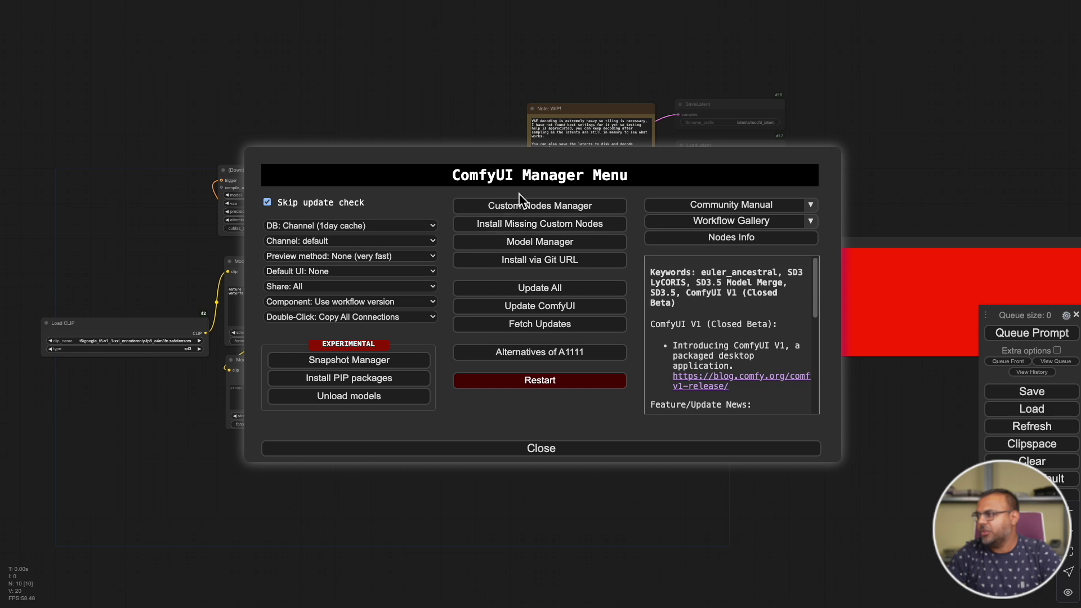
{"action": "left_click", "coordinate": [513, 209]}
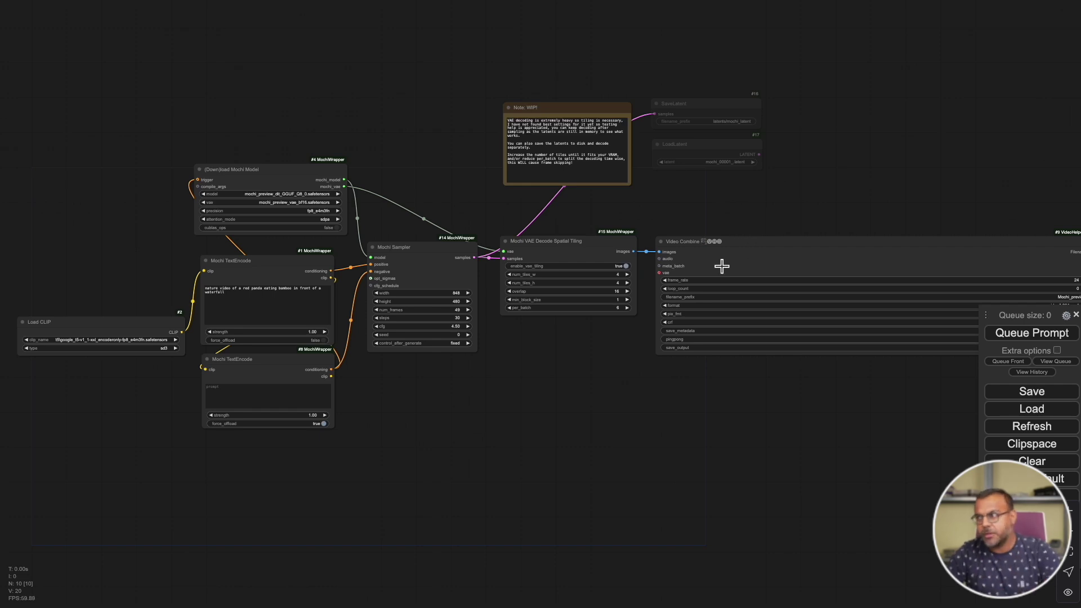
Set Load CLIP's clip_name to t5xxl_fp8_e4m3fn.safetensors, then open the Mochi model list
{"action": "scroll", "coordinate": [146, 237], "scroll_direction": "up", "scroll_amount": 5}
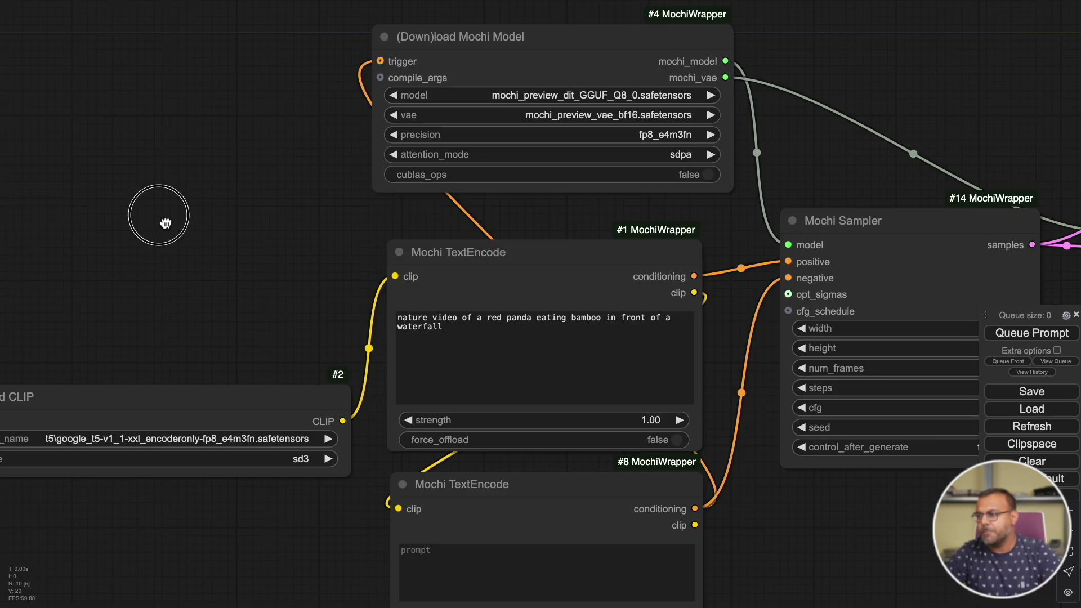
{"action": "scroll", "coordinate": [164, 225], "scroll_direction": "down", "scroll_amount": 3}
{"action": "left_click", "coordinate": [207, 293]}
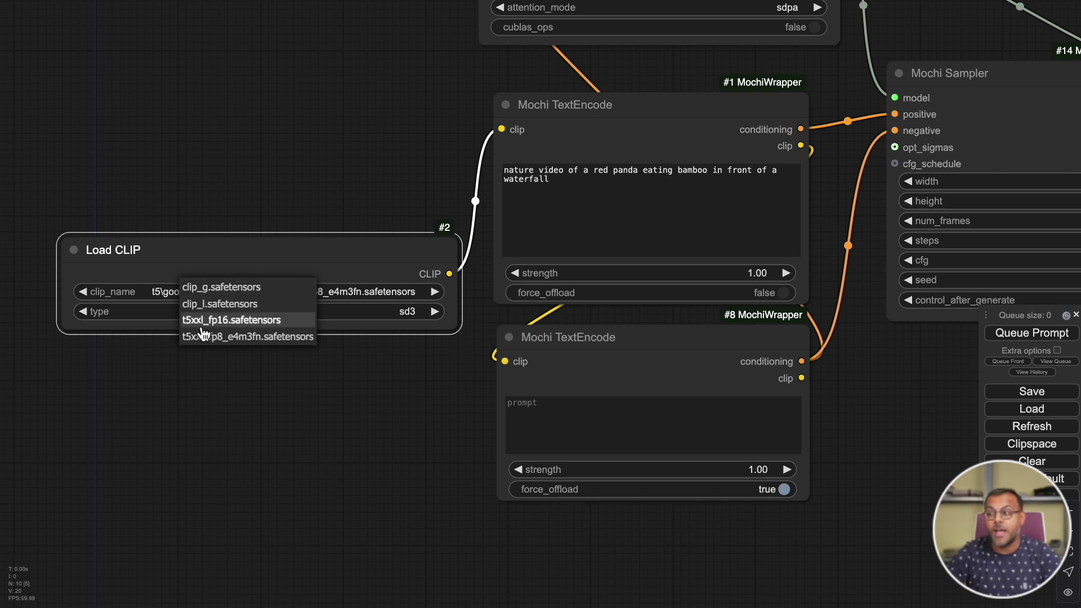
{"action": "left_click", "coordinate": [256, 338]}
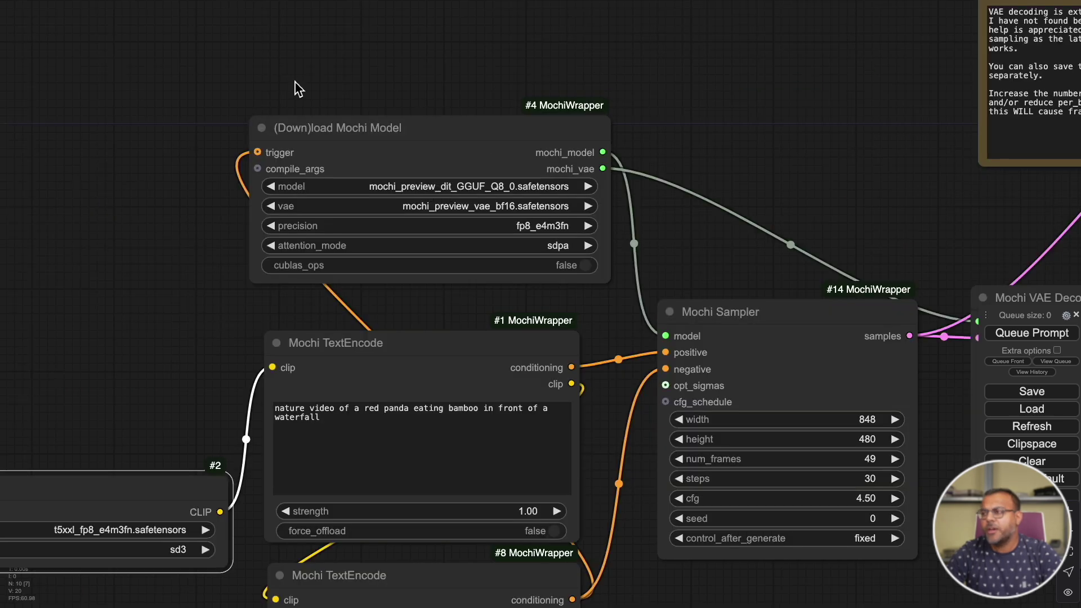
{"action": "left_click", "coordinate": [480, 189]}
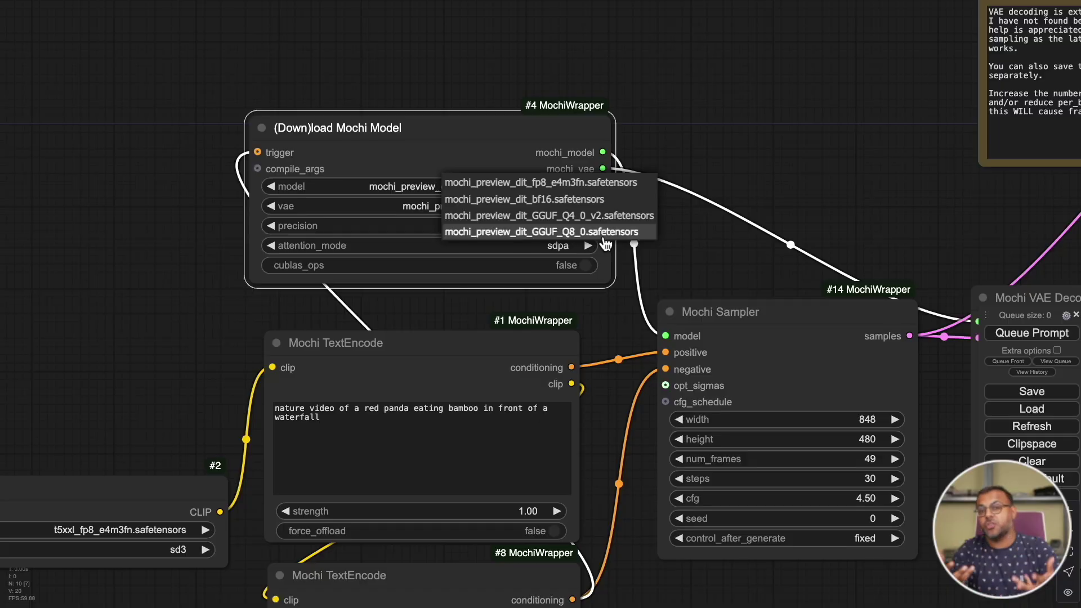
{"action": "left_click", "coordinate": [603, 234]}
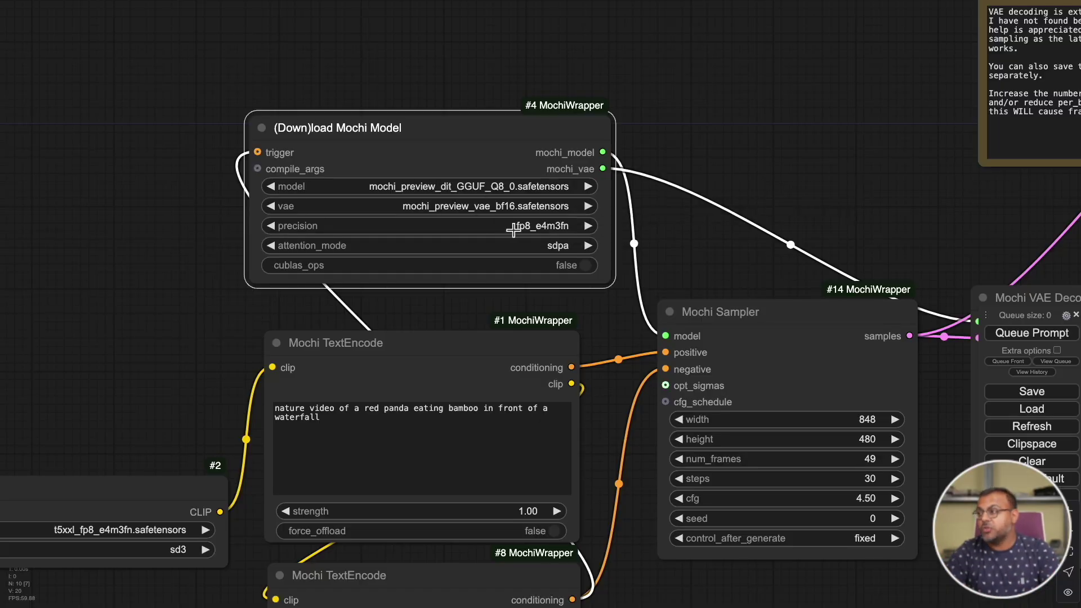
{"action": "left_click", "coordinate": [513, 228]}
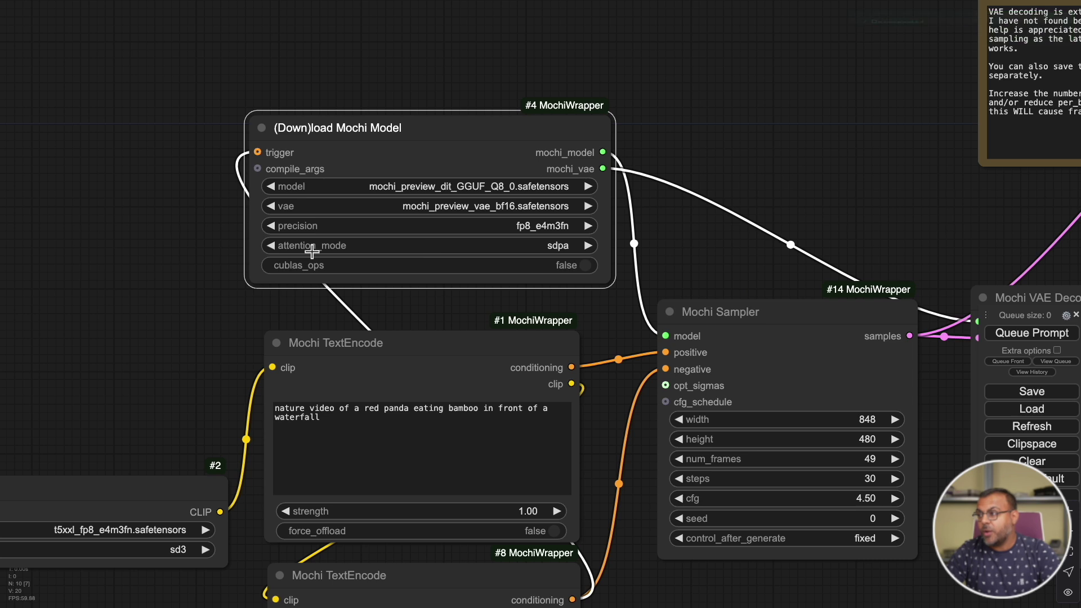
{"action": "left_click", "coordinate": [539, 246]}
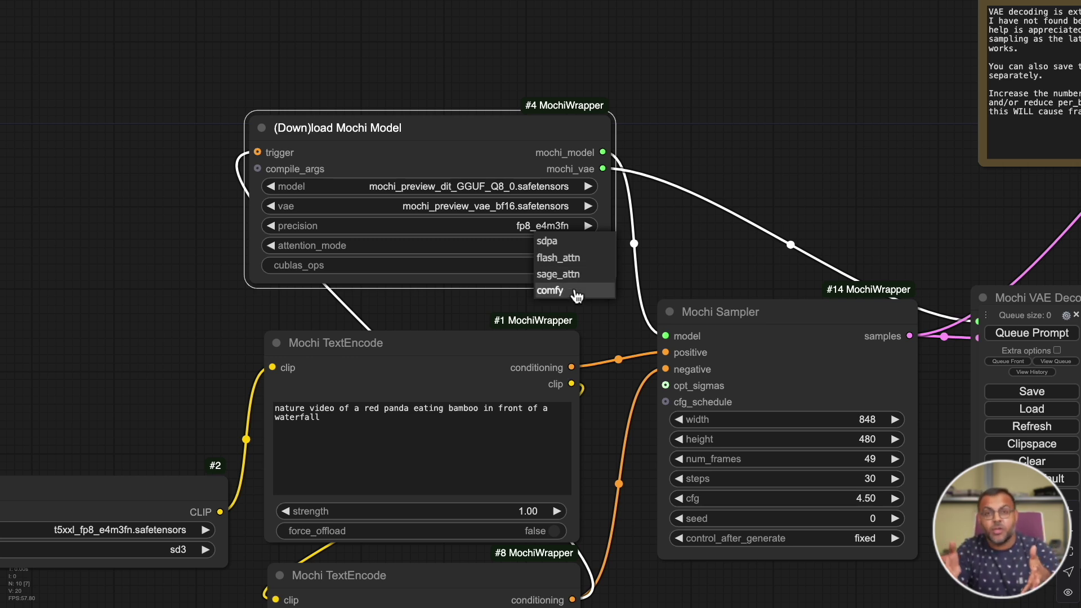
{"action": "left_click_drag", "start_coordinate": [844, 222], "coordinate": [332, 174]}
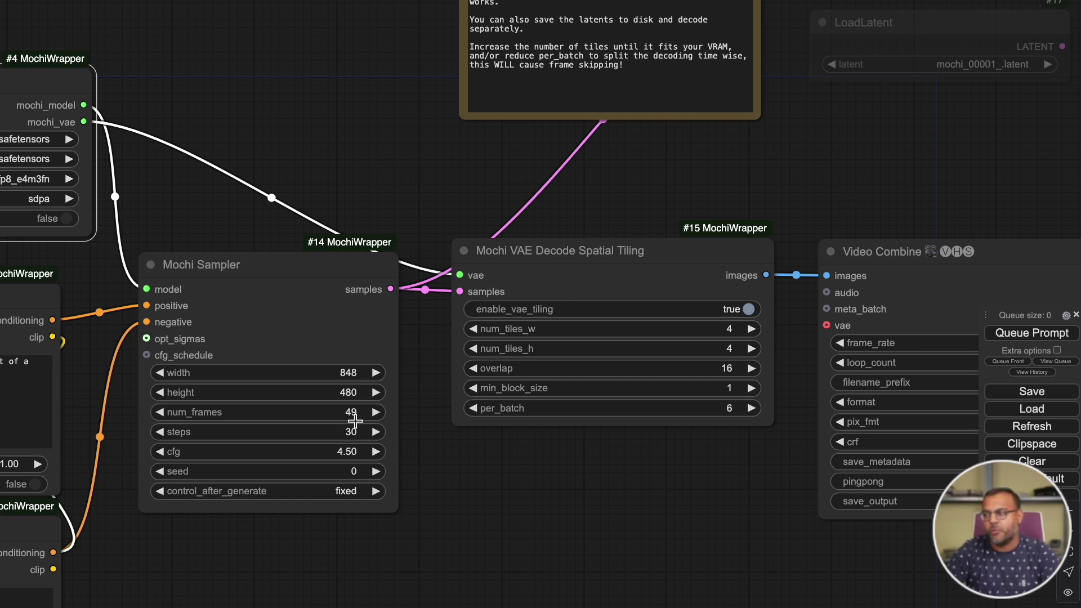
{"action": "scroll", "coordinate": [490, 491], "scroll_direction": "down", "scroll_amount": 3}
{"action": "left_click_drag", "start_coordinate": [490, 491], "coordinate": [437, 419]}
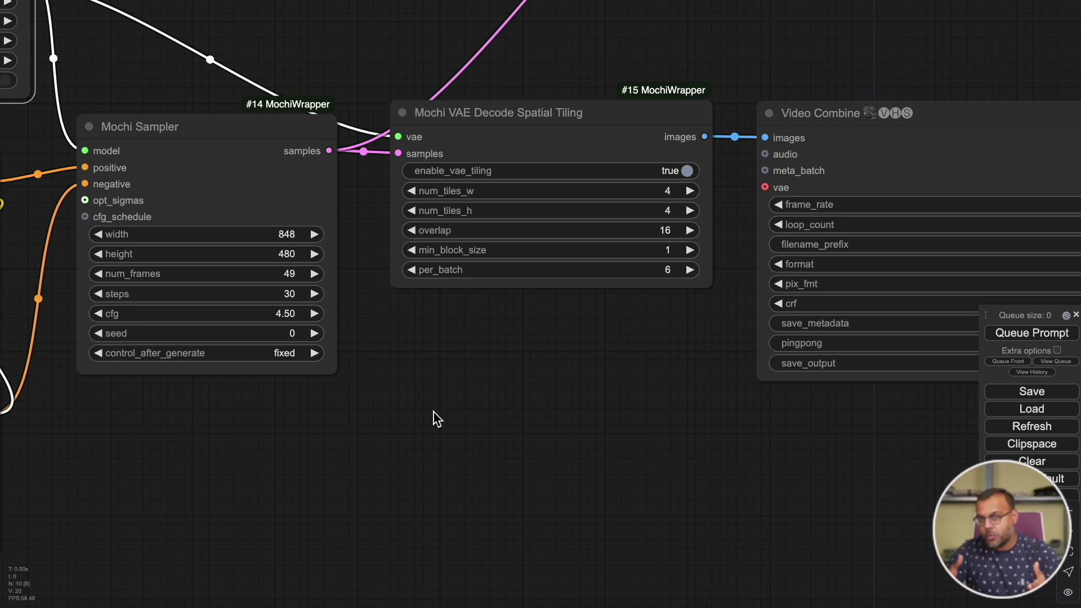
{"action": "scroll", "coordinate": [436, 419], "scroll_direction": "down", "scroll_amount": 5}
{"action": "left_click_drag", "start_coordinate": [394, 177], "coordinate": [596, 165]}
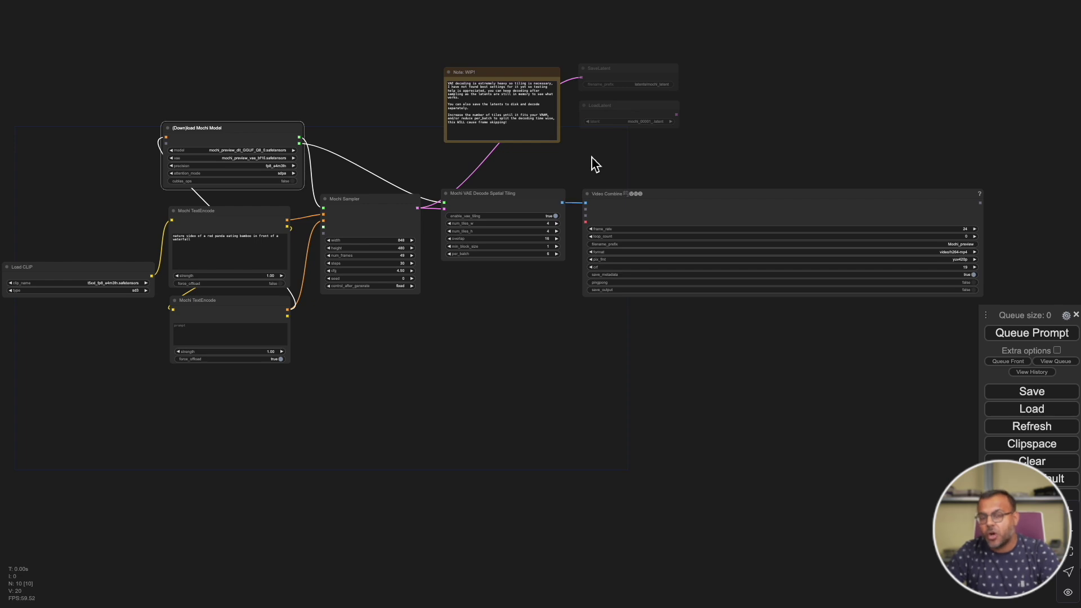